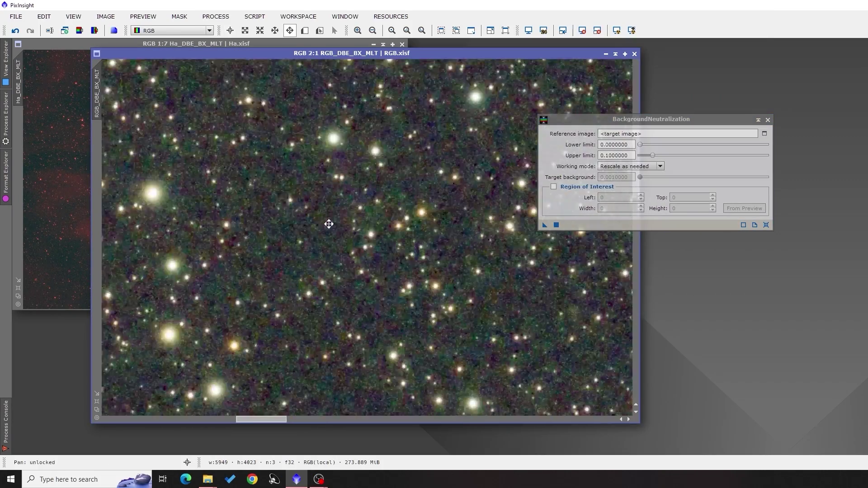
Step: Drag a preview rectangle over an empty background patch of the zoomed RGB image for BackgroundNeutralization
drag(332, 129, 409, 301)
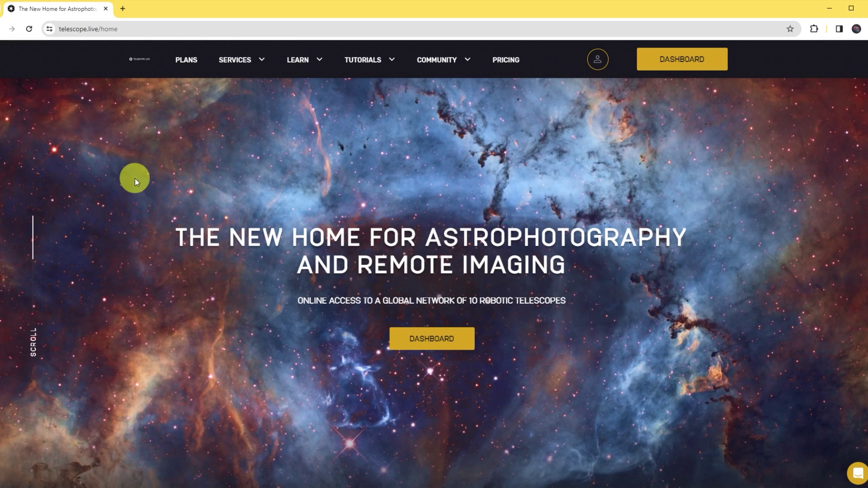
Step: Scroll down the homepage past the Help Center telescope articles to El Sauce's CHI-1 telescope section
scroll(308, 201, down, 6)
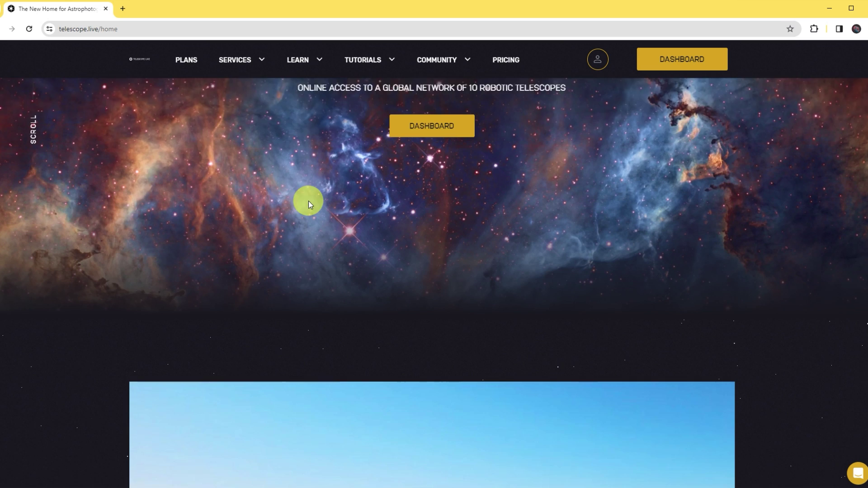
scroll(308, 201, down, 10)
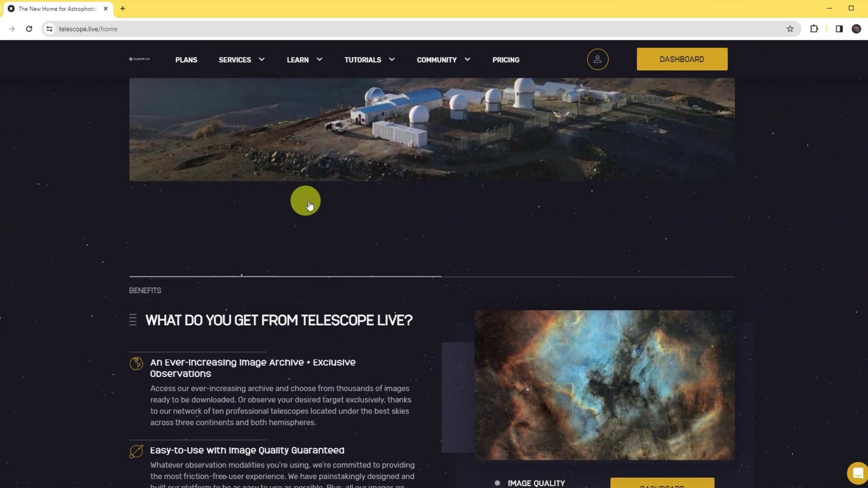
scroll(310, 204, down, 1)
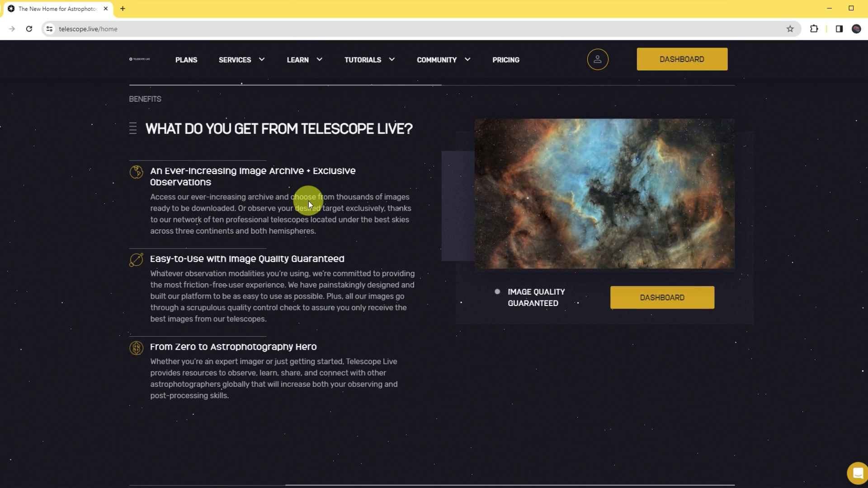
scroll(310, 204, down, 8)
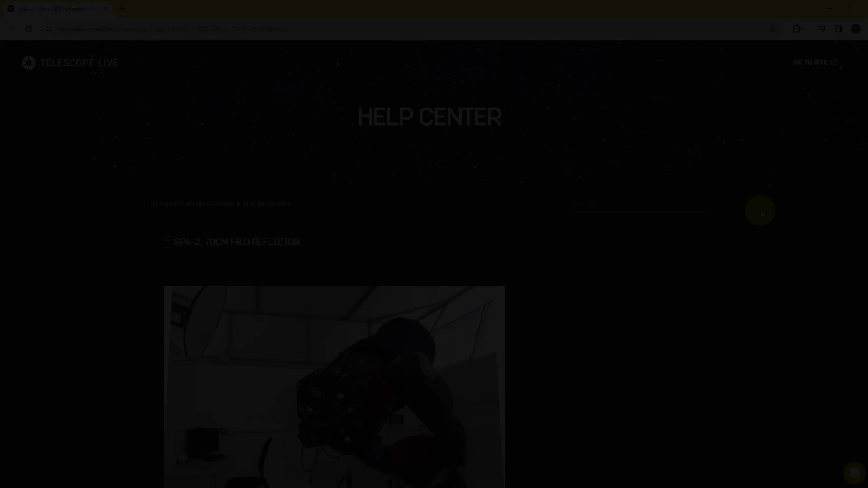
scroll(759, 209, down, 2)
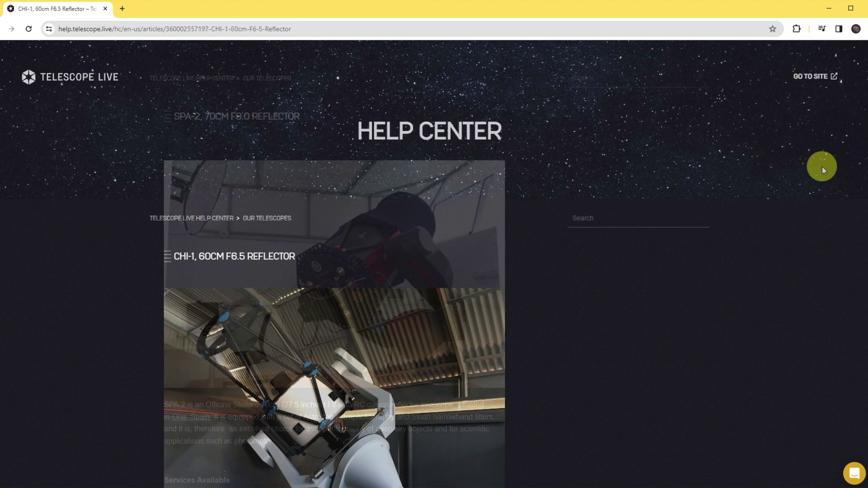
scroll(822, 168, down, 1)
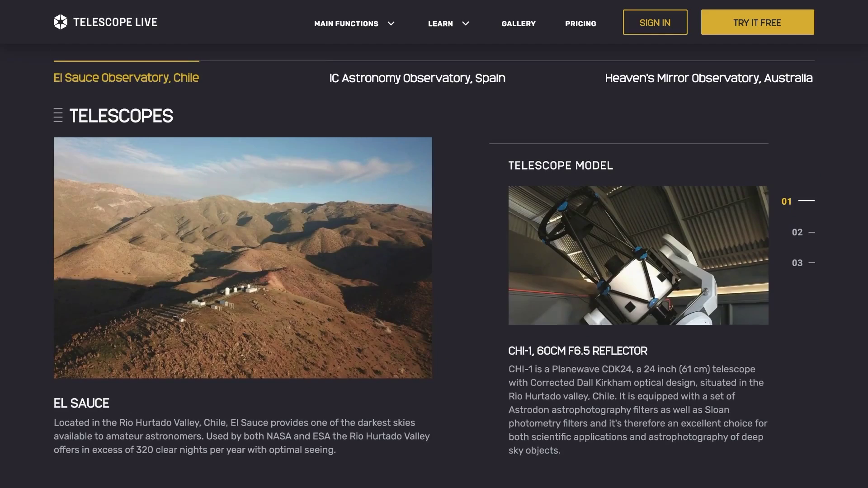
Step: View the IC Astronomy Observatory, Spain telescopes, then Heaven's Mirror Observatory, Australia's AUS-1
click(397, 78)
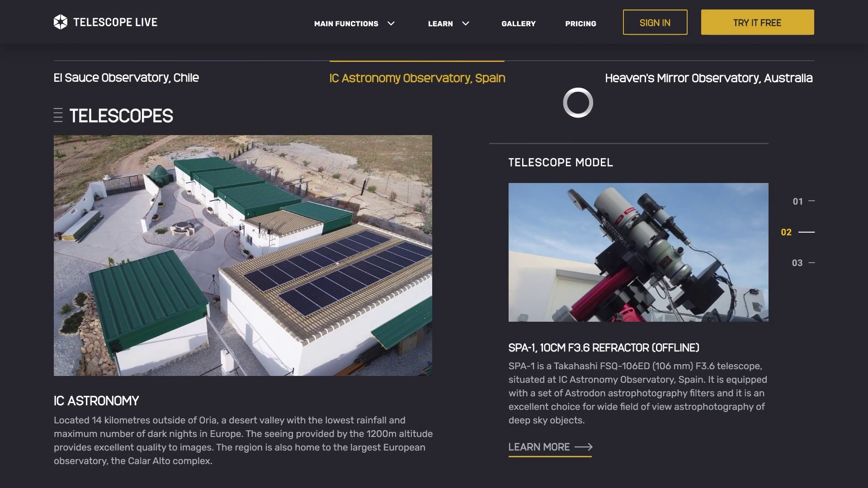
click(612, 78)
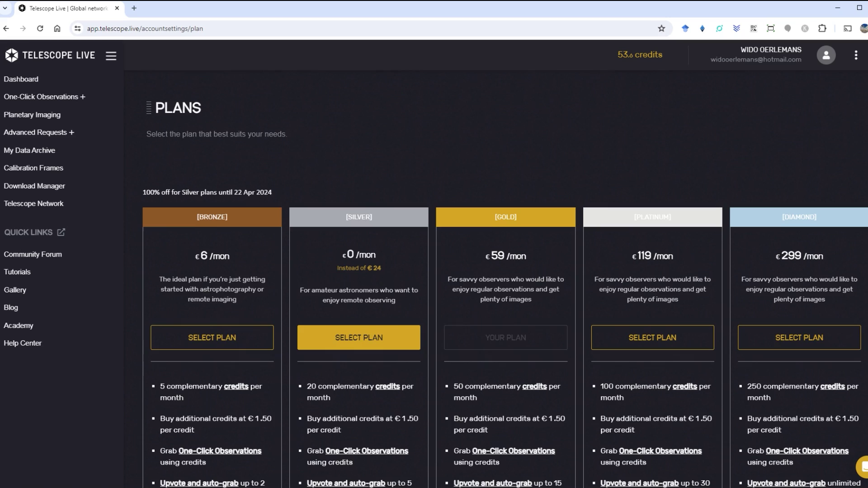
Step: Scroll the Plans page and highlight the Bronze monthly price and Silver's original €24 price
scroll(504, 288, down, 1)
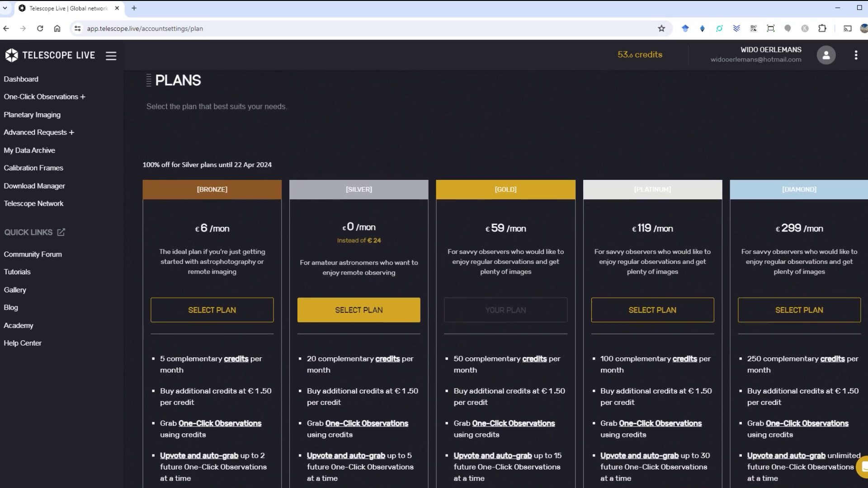
scroll(505, 277, down, 3)
scroll(504, 277, down, 1)
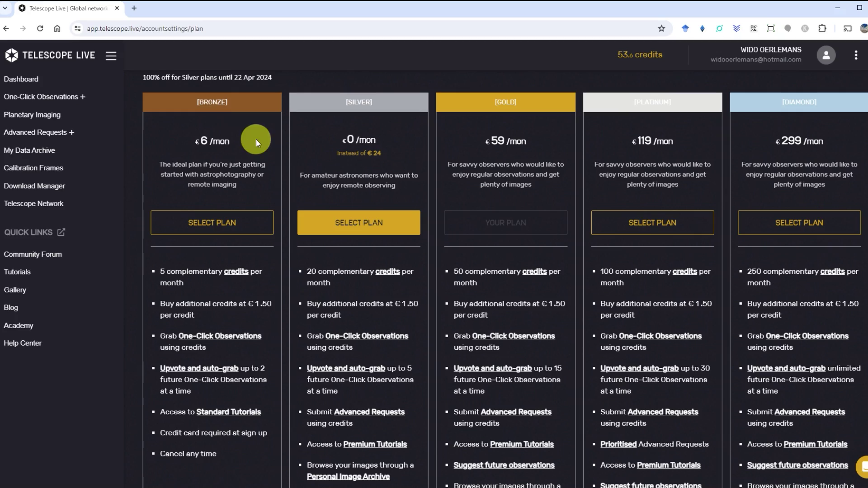
drag(202, 136, 229, 141)
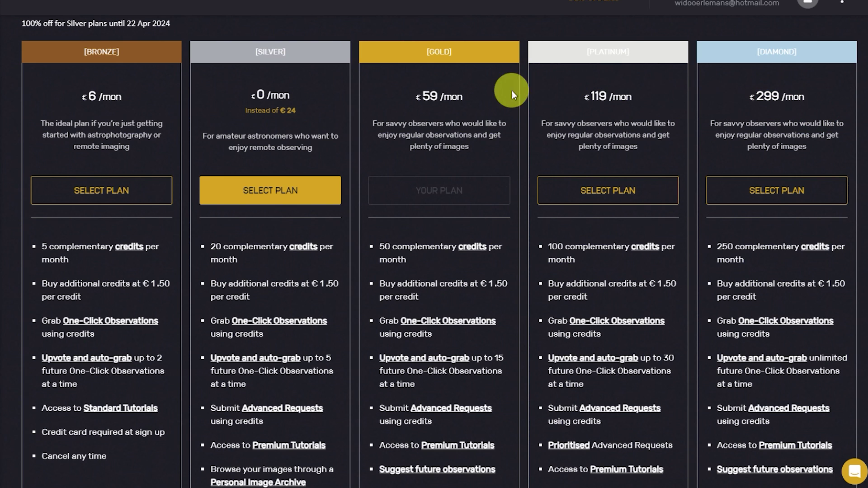
drag(245, 111, 302, 110)
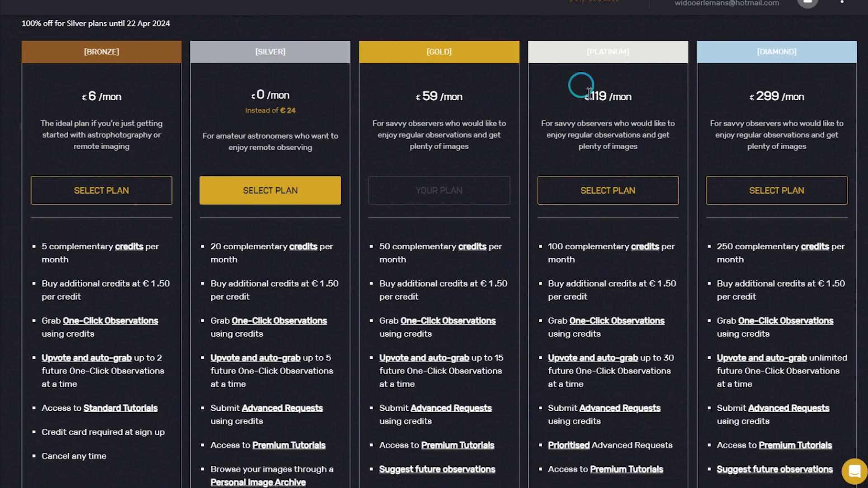
click(659, 106)
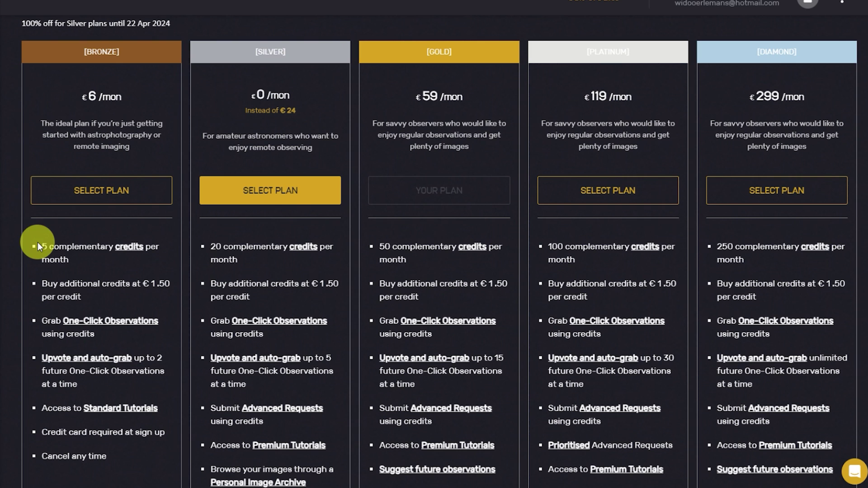
Step: Highlight each plan's monthly credits: Bronze 5, Silver 20, Gold 50, Platinum 100, Diamond 250
drag(39, 244, 51, 245)
double_click(215, 244)
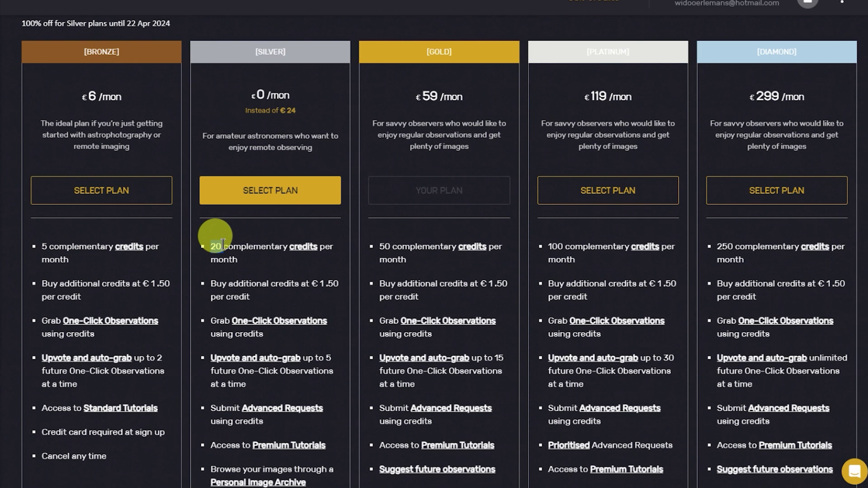
drag(377, 242, 390, 243)
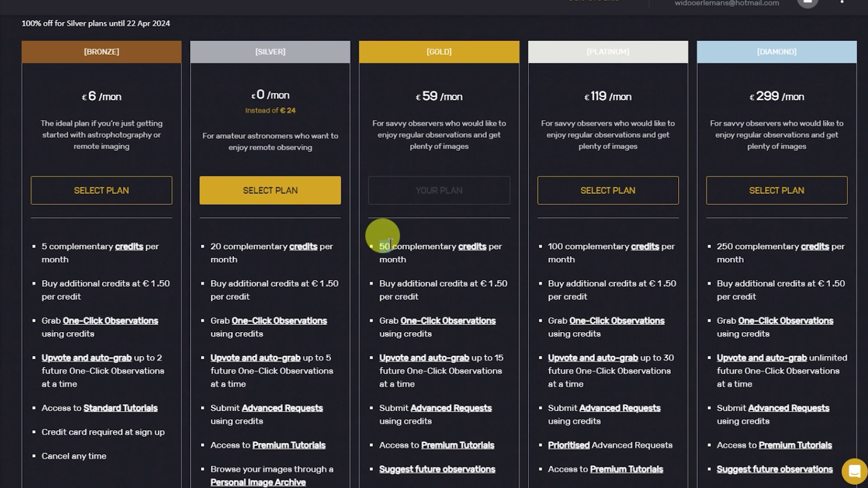
drag(549, 246, 560, 248)
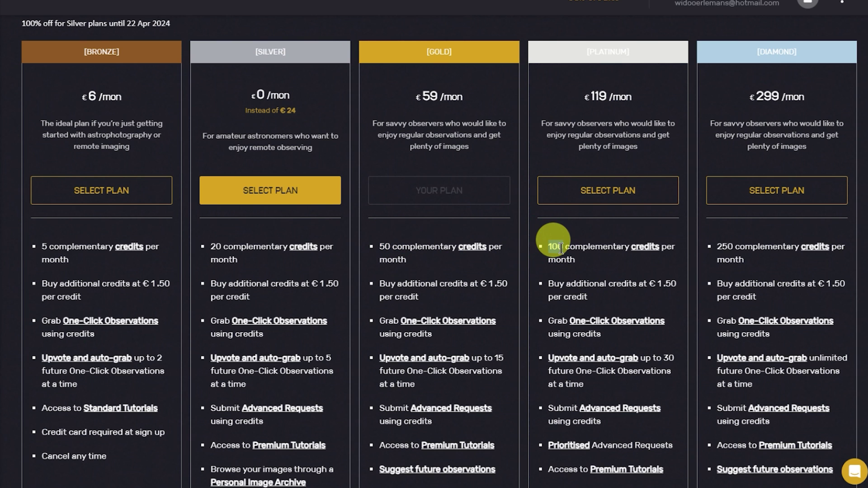
drag(716, 245, 728, 246)
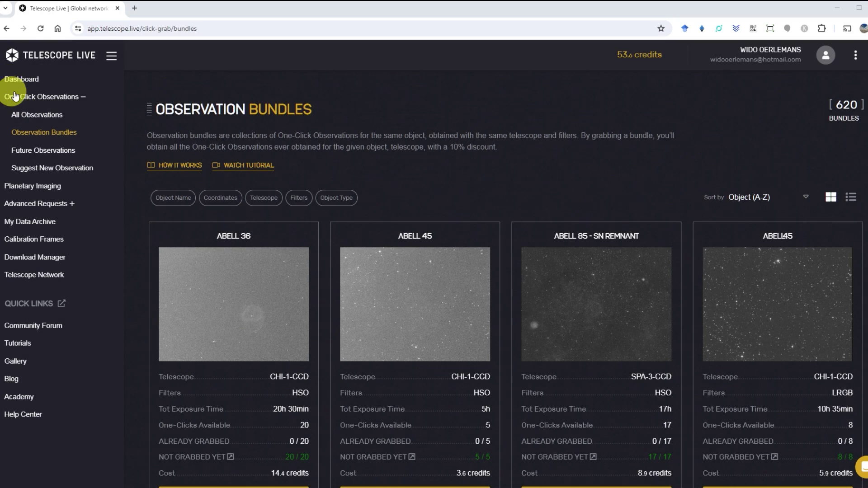
drag(2, 97, 71, 100)
click(92, 100)
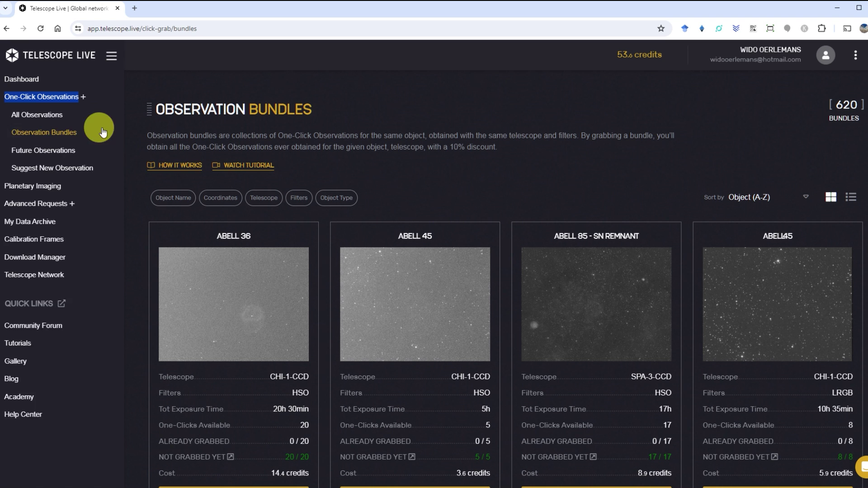
click(42, 98)
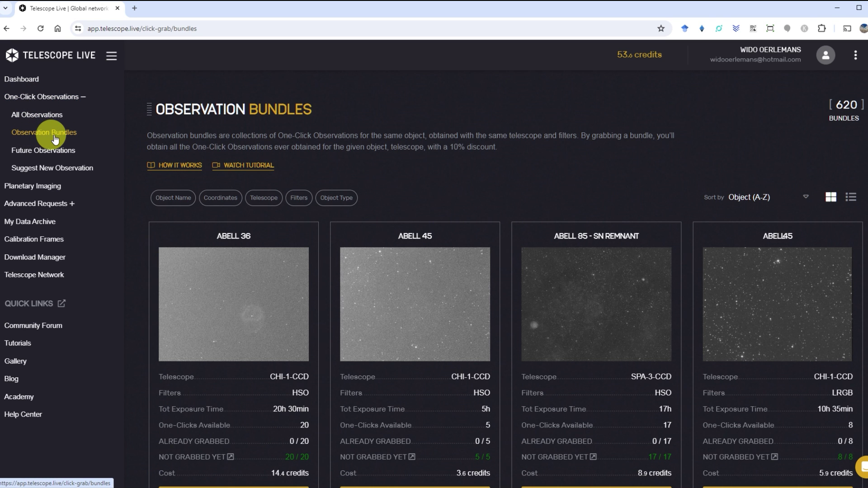
scroll(511, 199, down, 3)
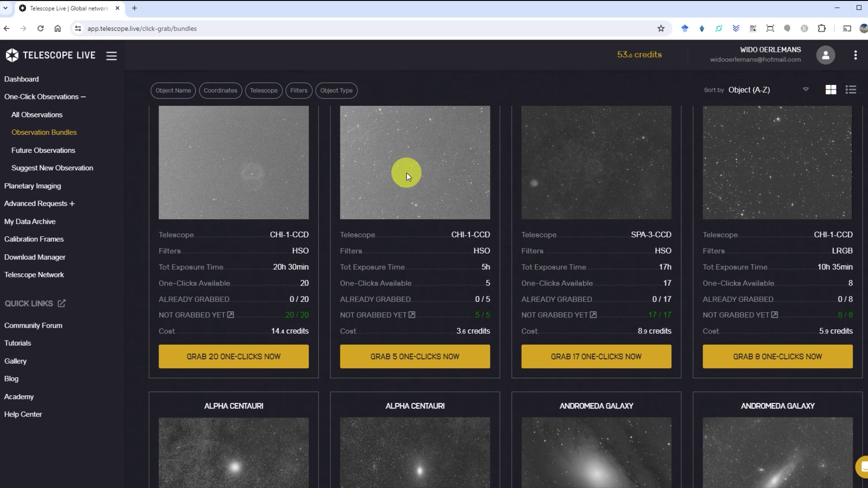
scroll(406, 172, down, 6)
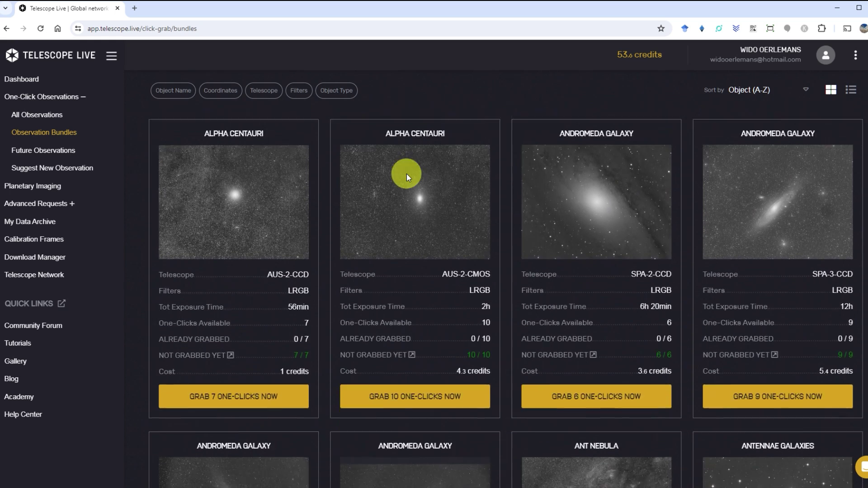
scroll(406, 174, down, 3)
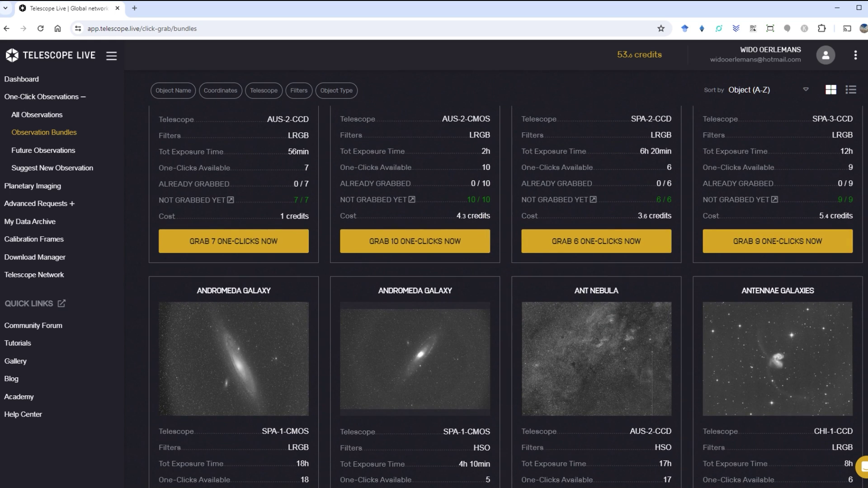
scroll(837, 87, up, 12)
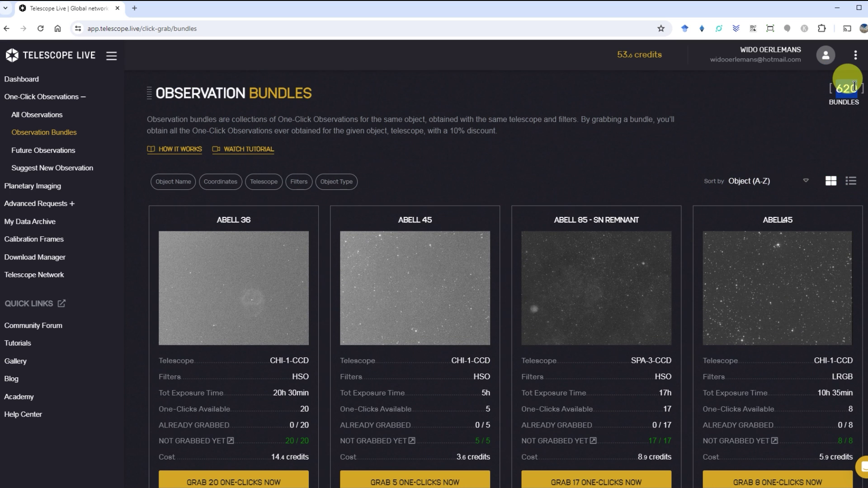
drag(832, 98, 860, 104)
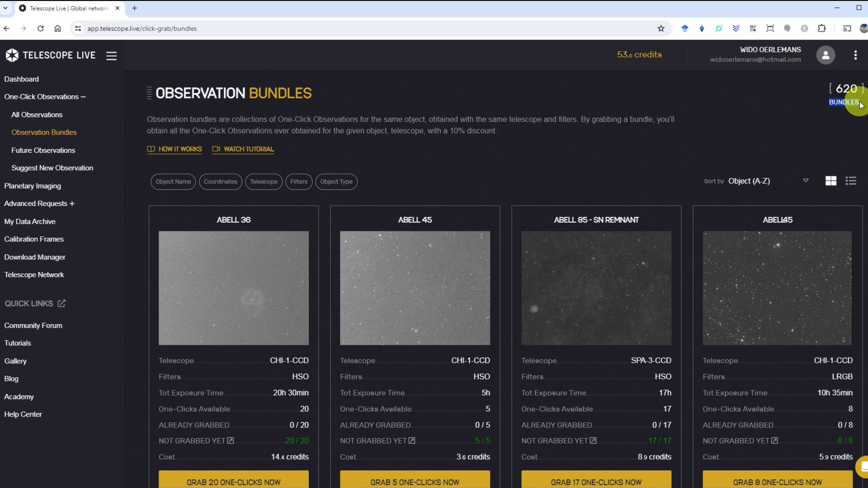
scroll(505, 278, down, 6)
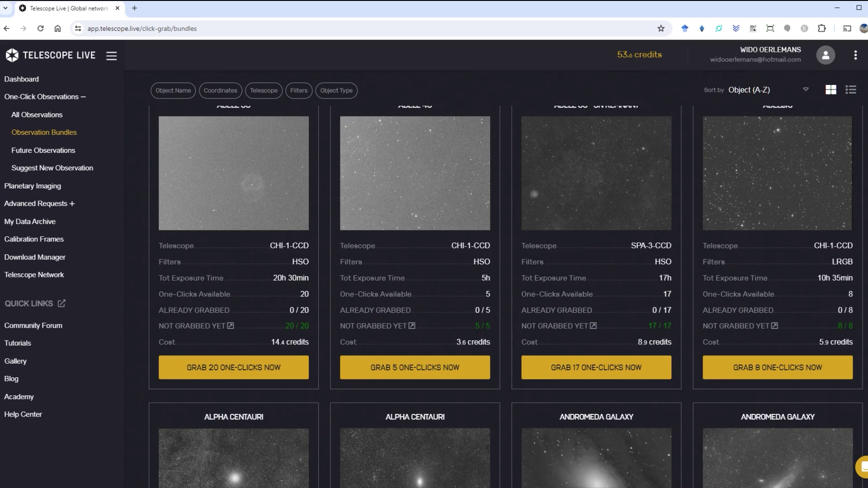
scroll(620, 257, down, 5)
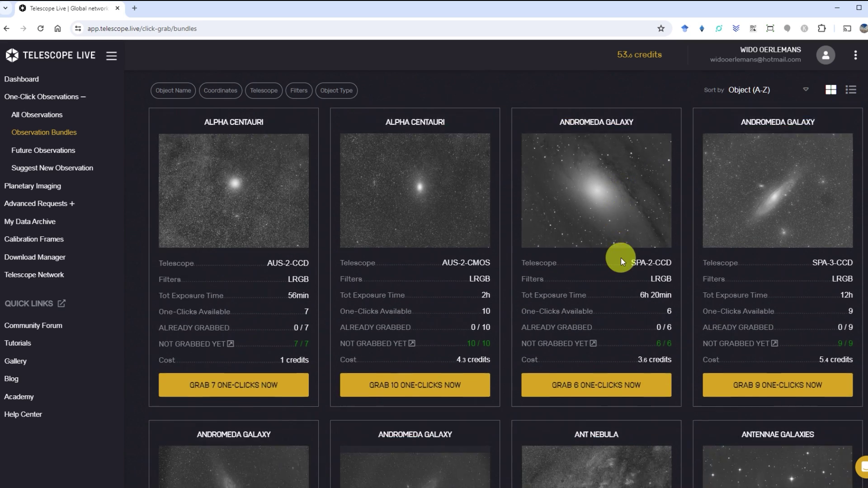
scroll(619, 257, down, 2)
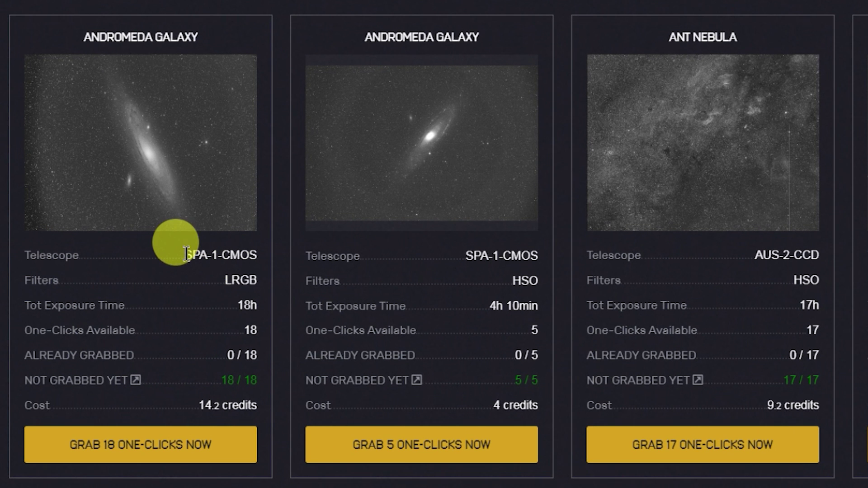
drag(223, 277, 230, 283)
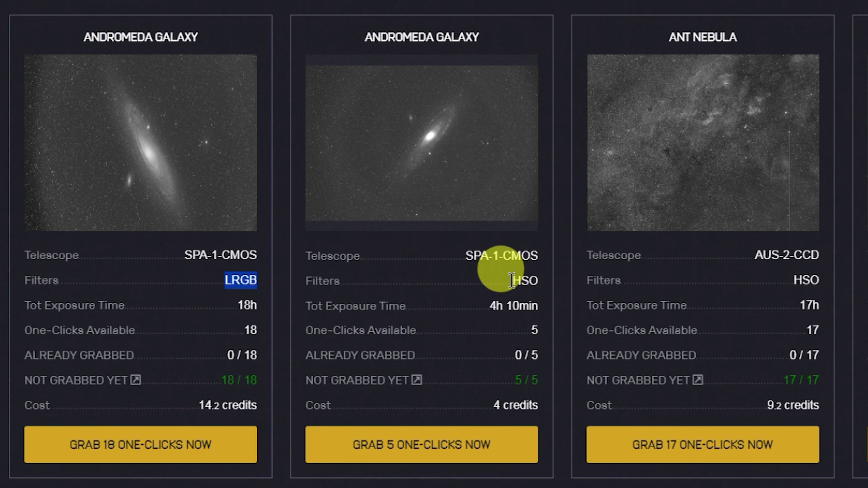
drag(511, 281, 532, 281)
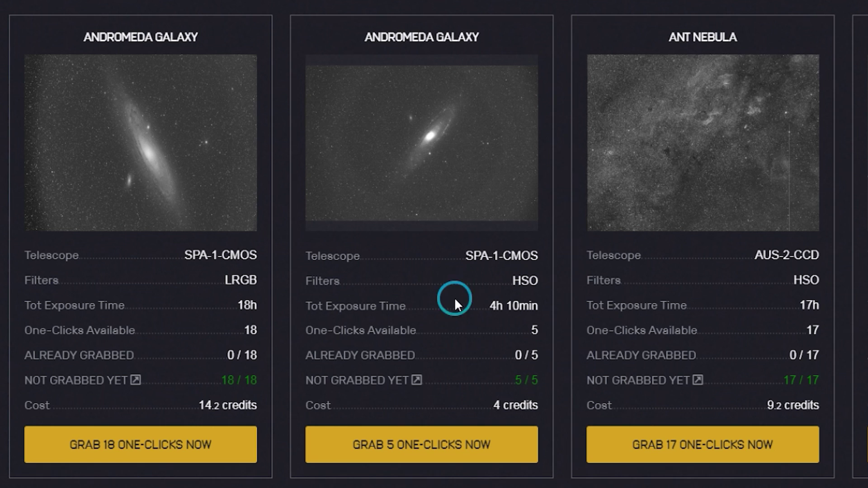
scroll(403, 234, down, 9)
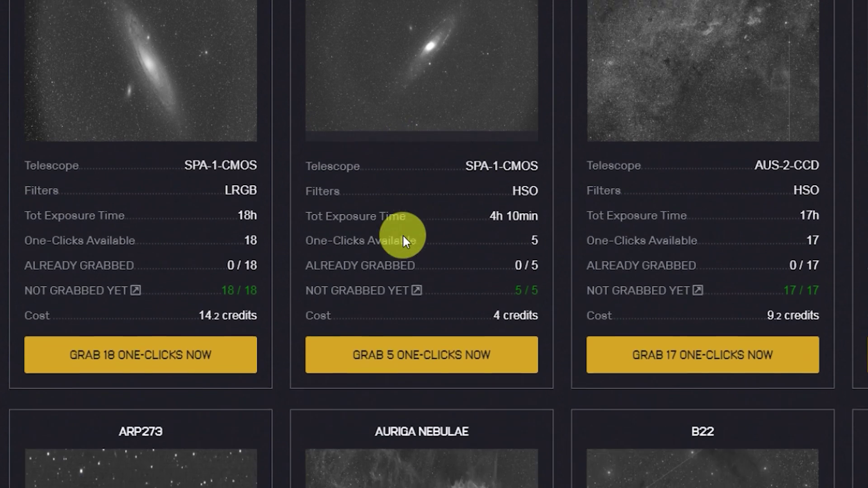
scroll(482, 86, down, 4)
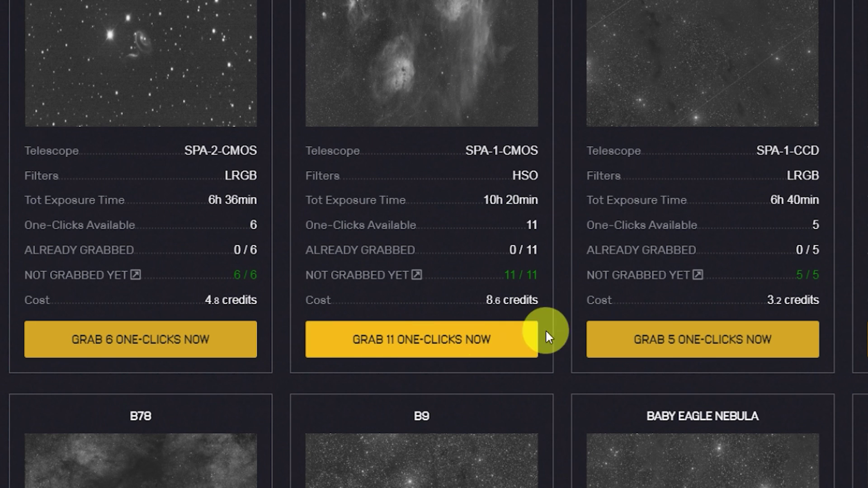
scroll(451, 231, up, 5)
scroll(451, 227, up, 4)
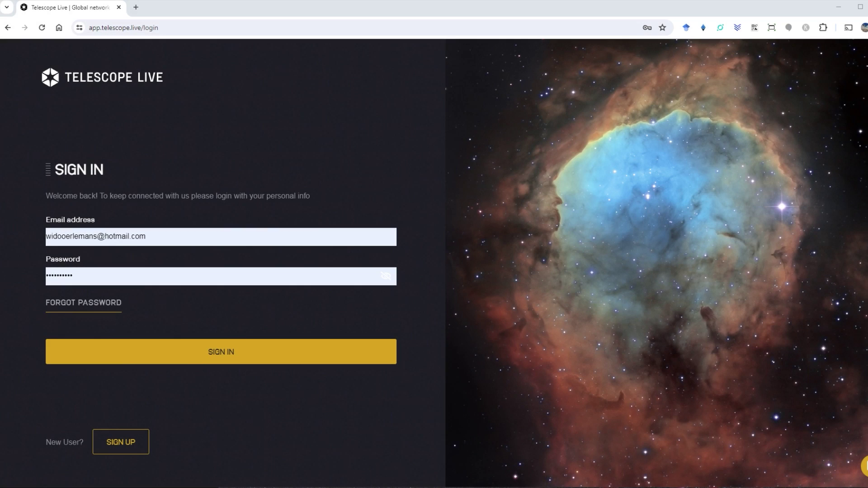
Step: Sign in, try the name, coordinates, telescope, filter and object-type chips, then open the first Andromeda bundle
click(225, 357)
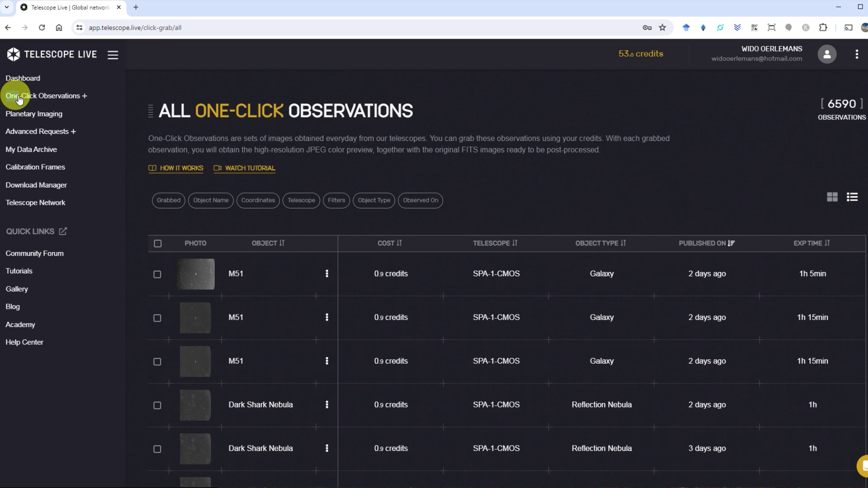
click(75, 97)
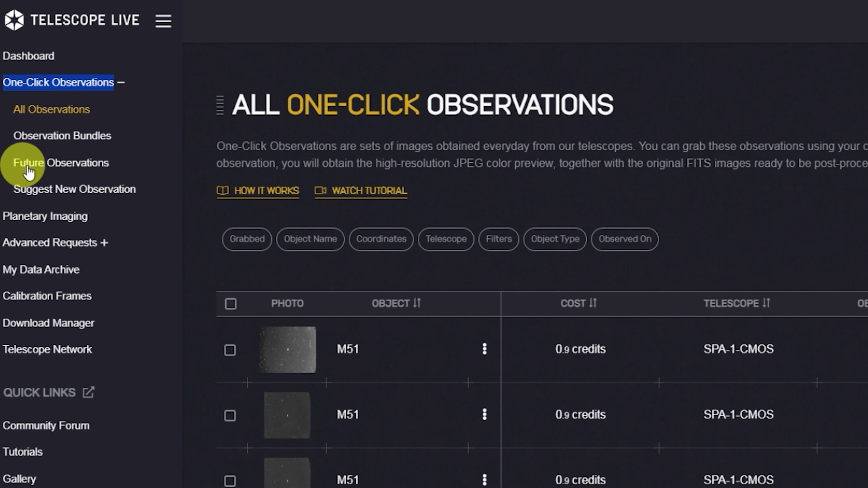
click(302, 238)
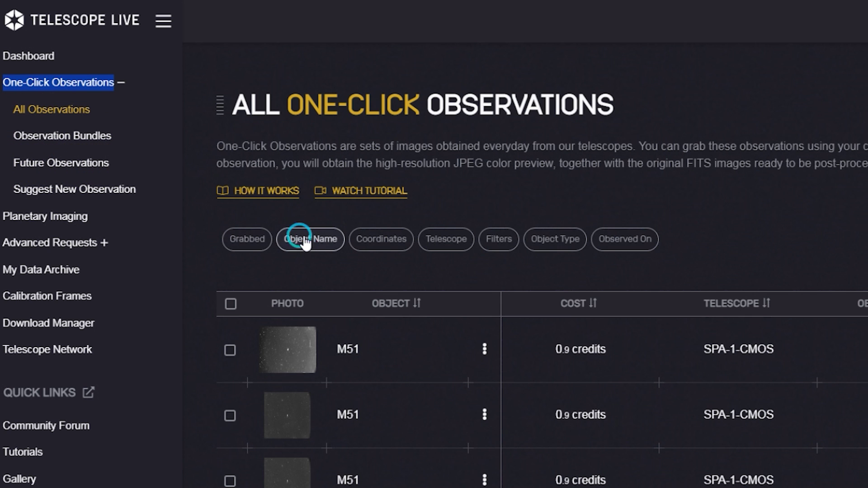
click(391, 239)
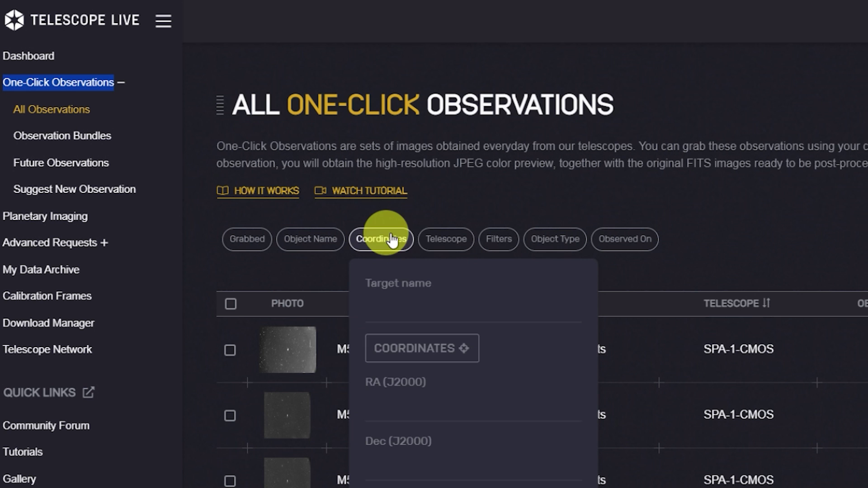
click(440, 240)
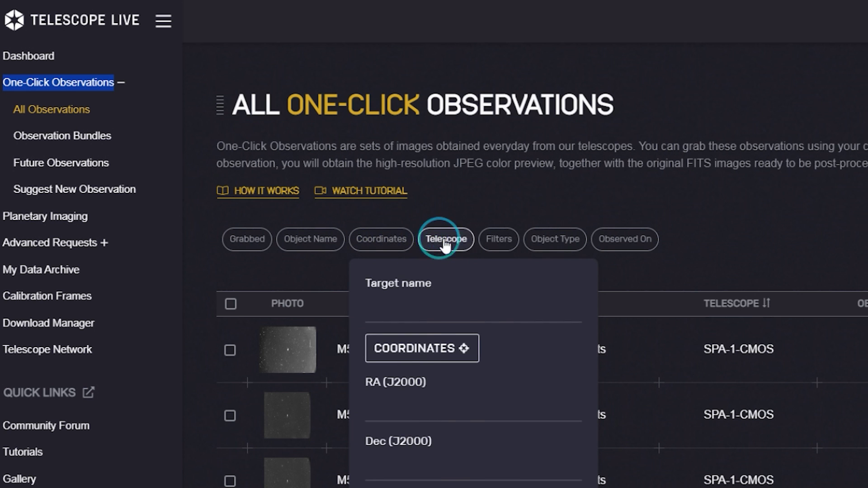
click(495, 242)
click(545, 243)
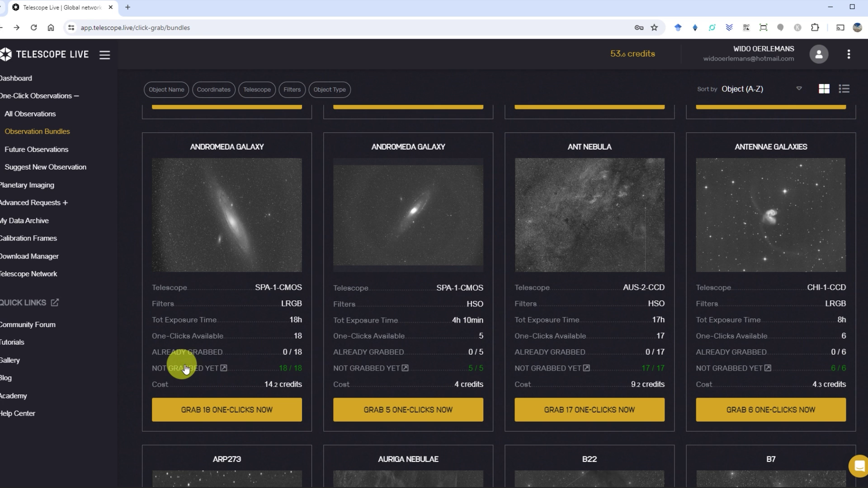
click(174, 368)
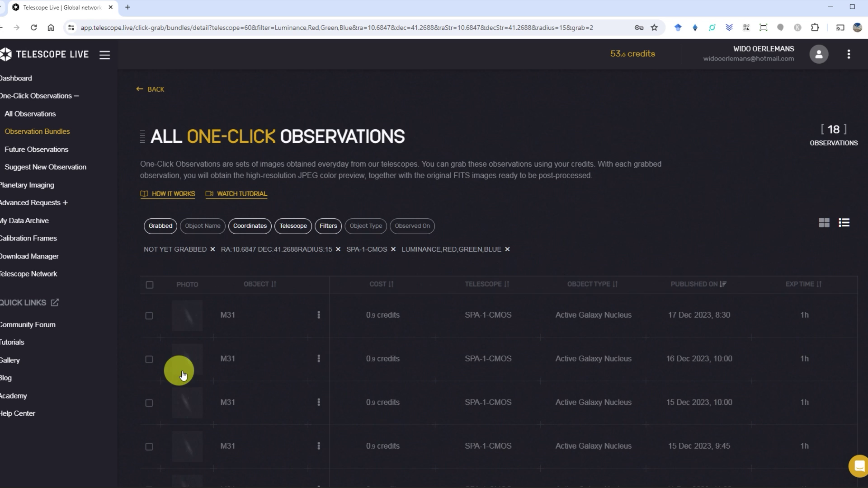
Step: Open the 11 Dec 2023, 10:45 M31 observation and scroll to its 12 FITS image frames
scroll(244, 348, down, 5)
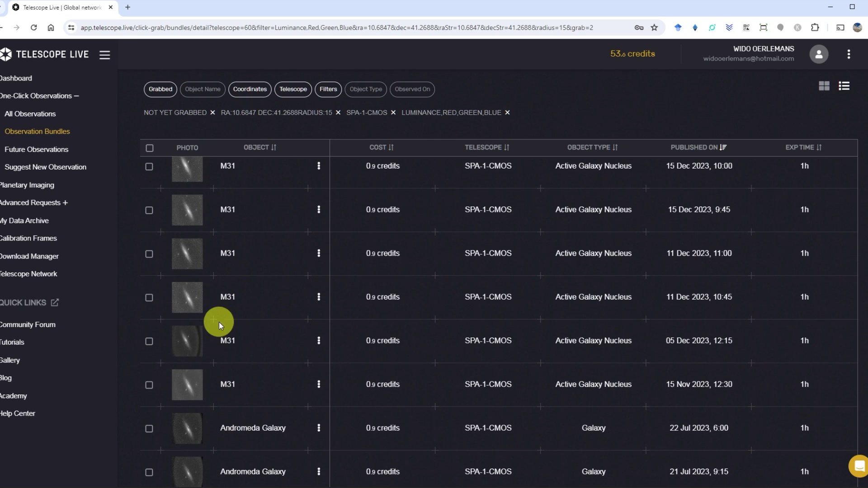
click(224, 302)
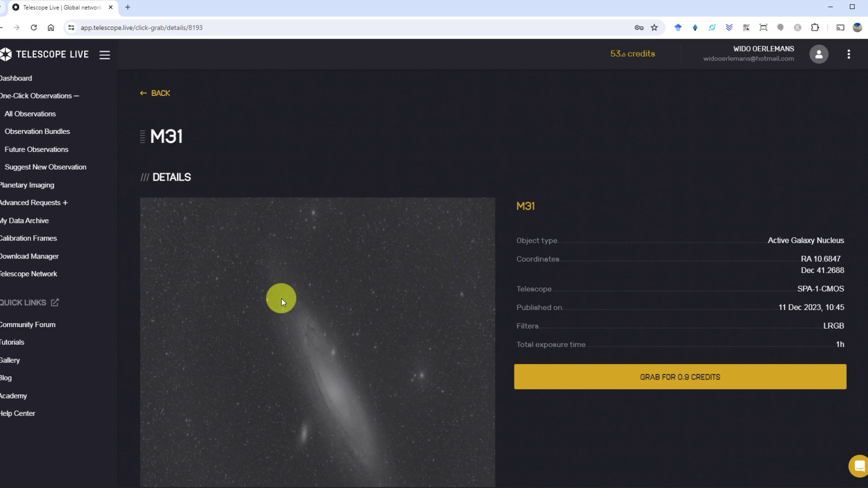
scroll(309, 329, down, 10)
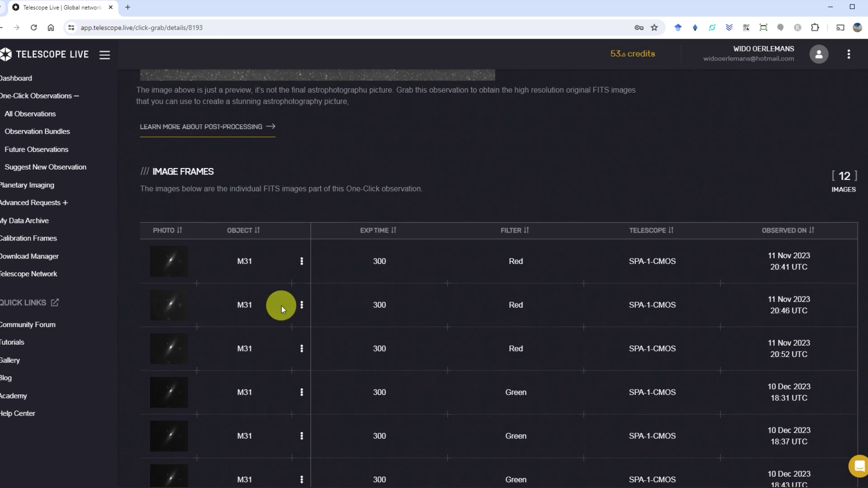
Step: Step through the first three M31 frames, return to the bundles grid, and mark the 14.2-credit cost
click(243, 261)
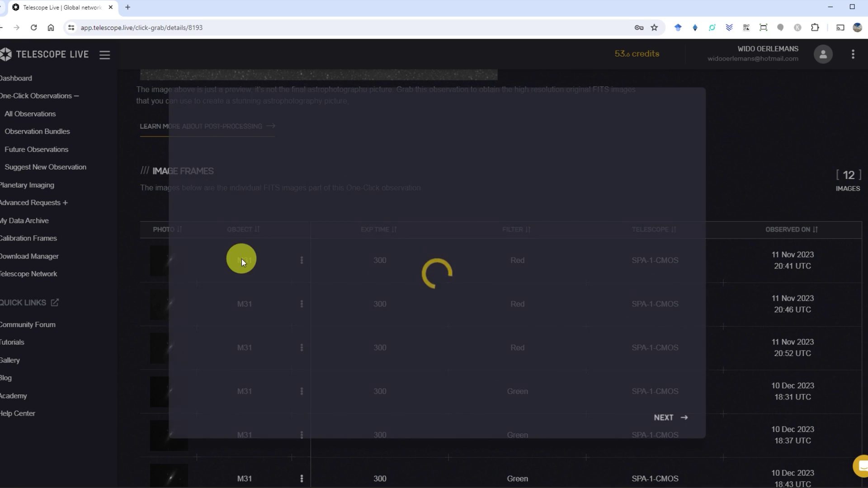
click(664, 418)
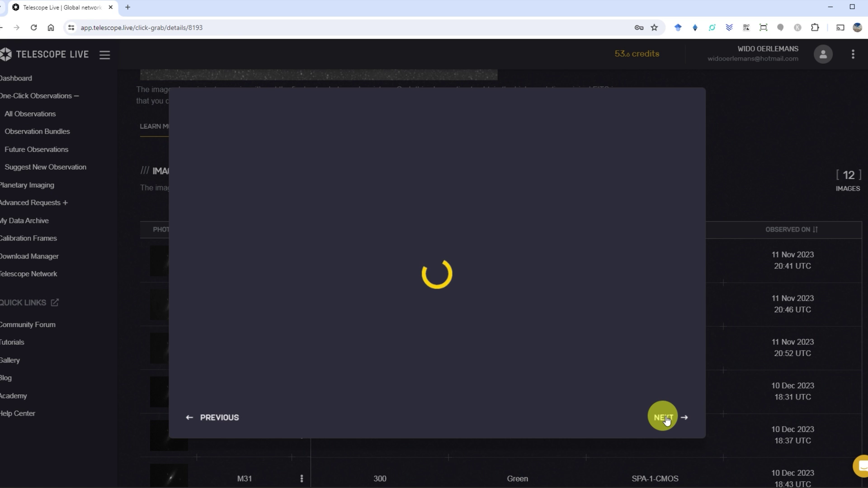
click(664, 418)
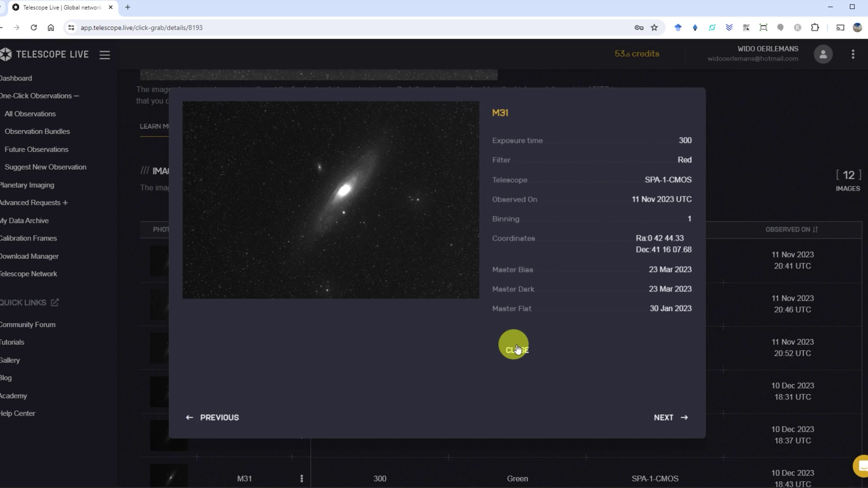
click(516, 349)
key(alt+Left)
triple_click(288, 387)
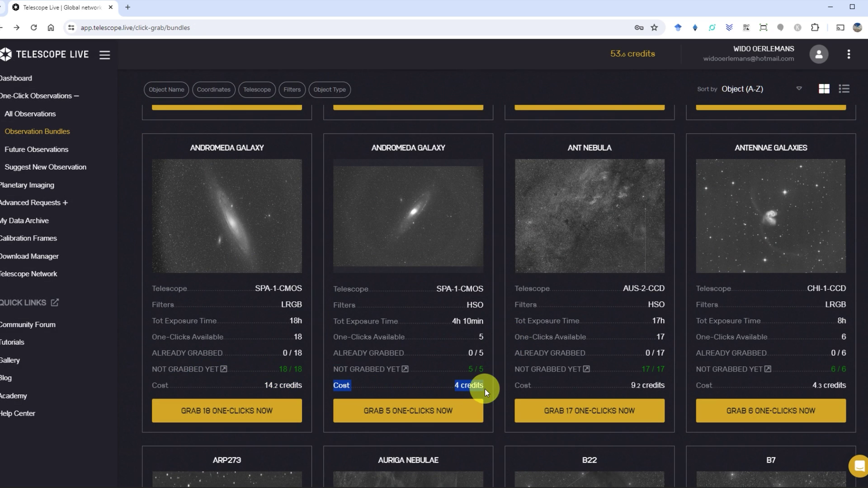
Step: Review My Data Archive's 2452 archived minutes across 393 images, then go to the Download Manager
click(28, 222)
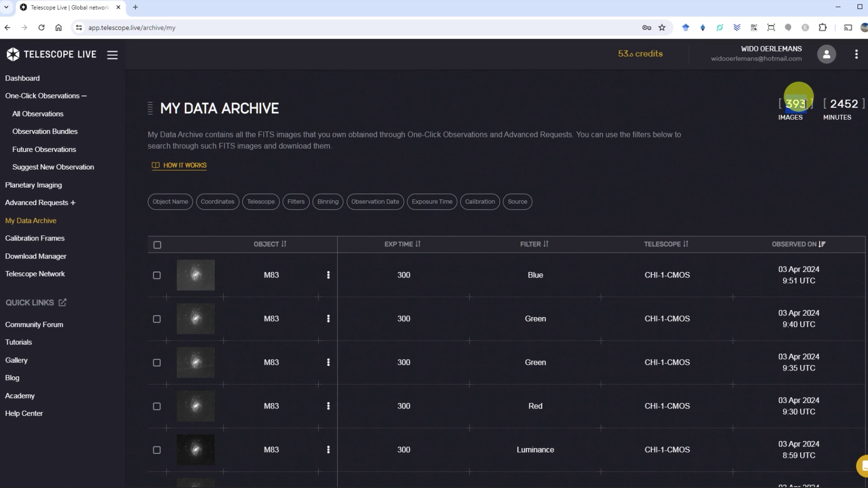
drag(832, 103, 839, 103)
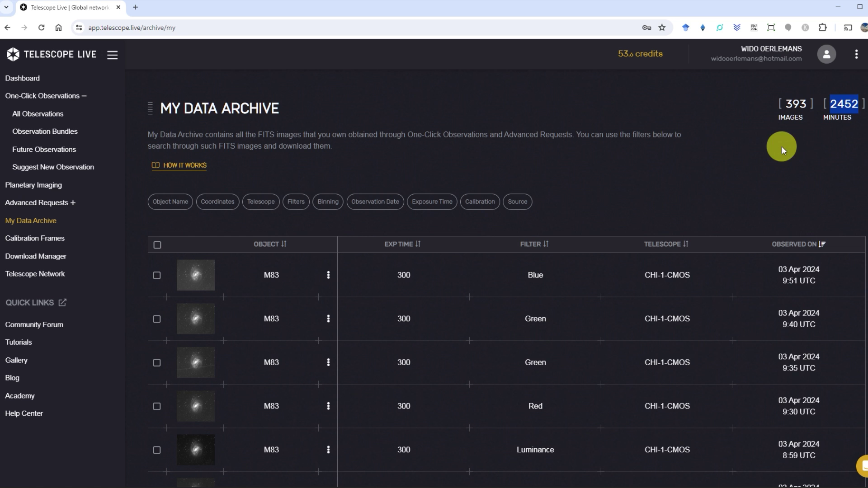
scroll(524, 203, down, 8)
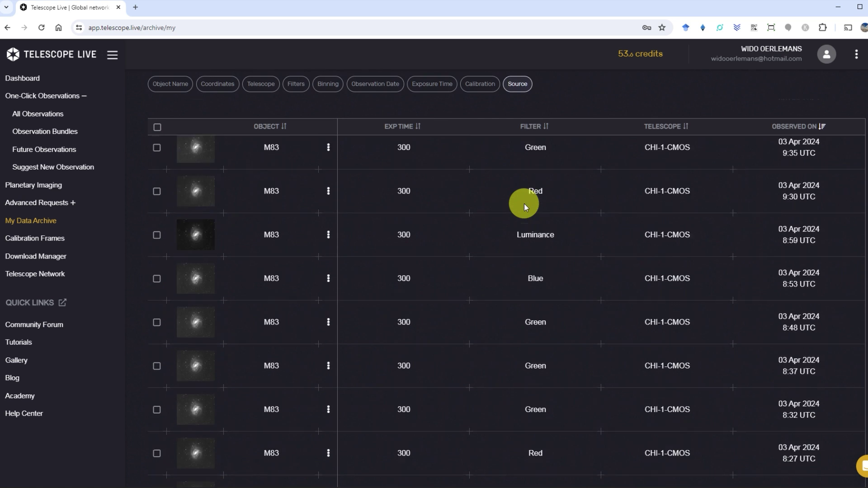
scroll(524, 204, down, 15)
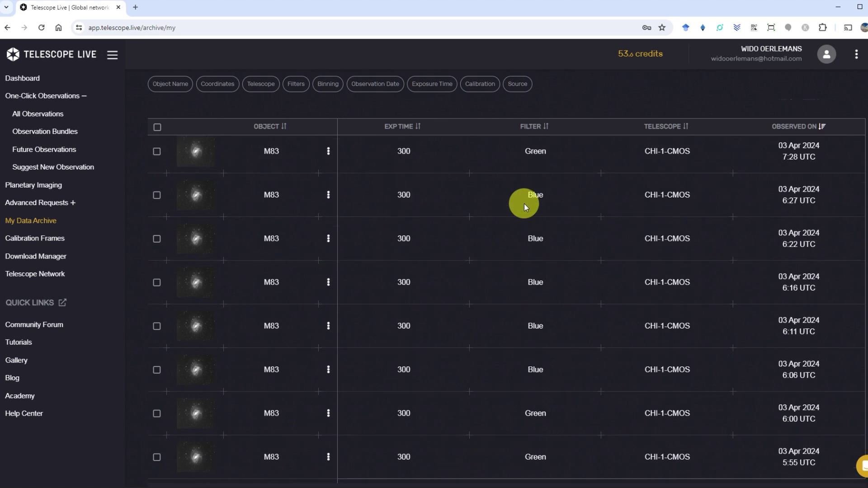
click(36, 256)
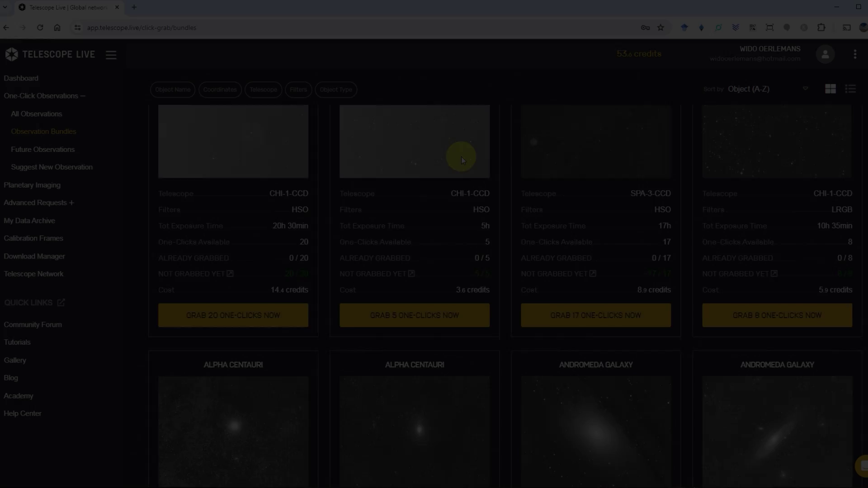
scroll(461, 163, down, 1)
scroll(462, 168, down, 8)
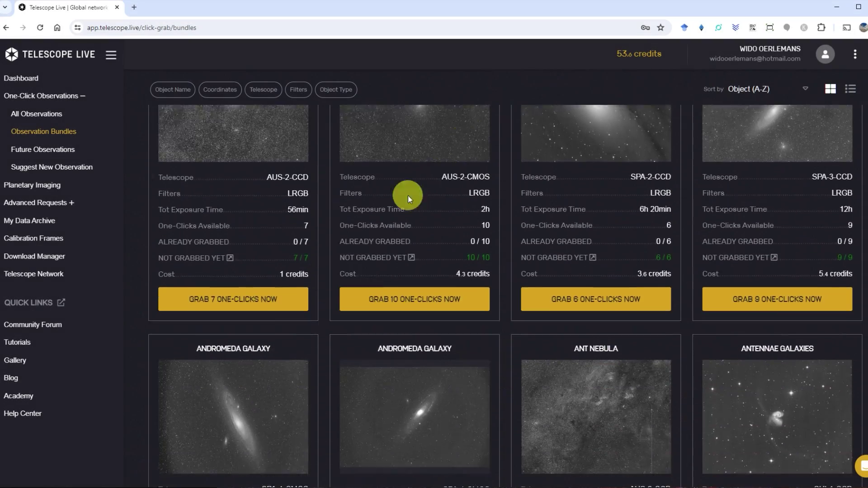
scroll(346, 252, down, 10)
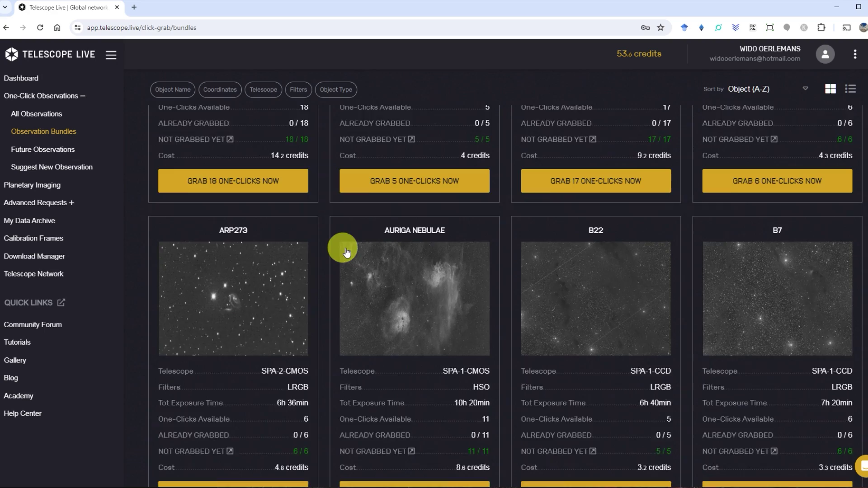
scroll(347, 252, down, 10)
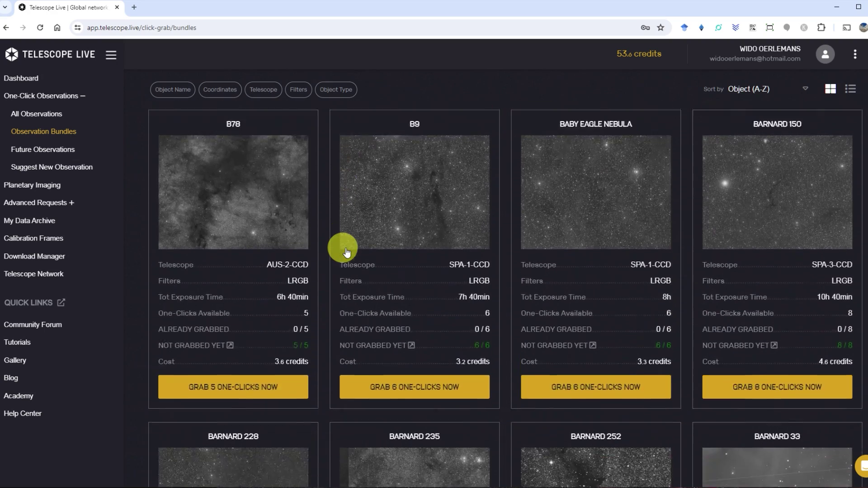
scroll(346, 252, down, 10)
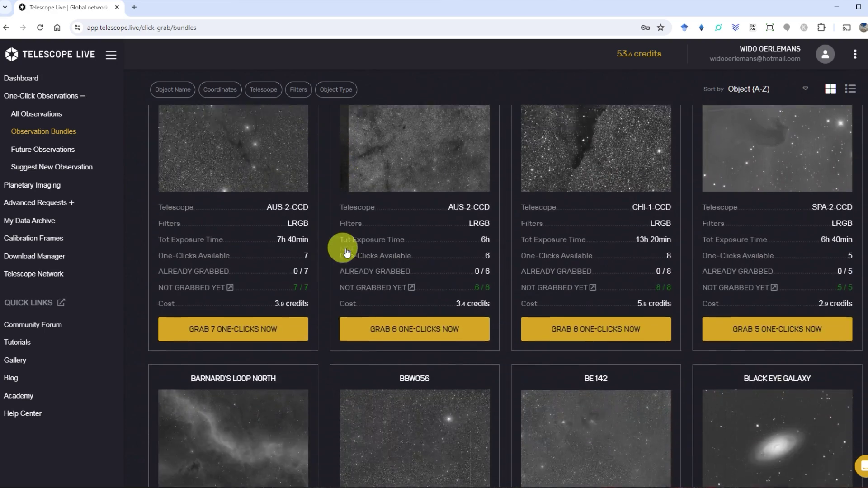
scroll(347, 252, down, 10)
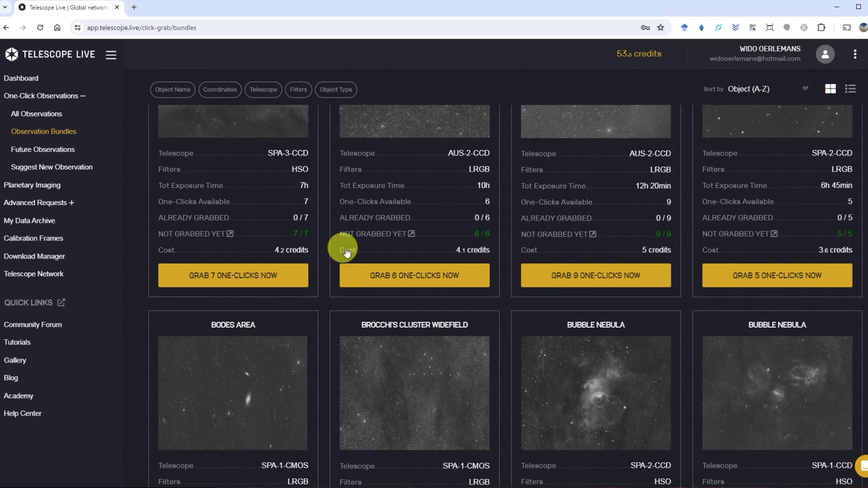
scroll(346, 252, down, 10)
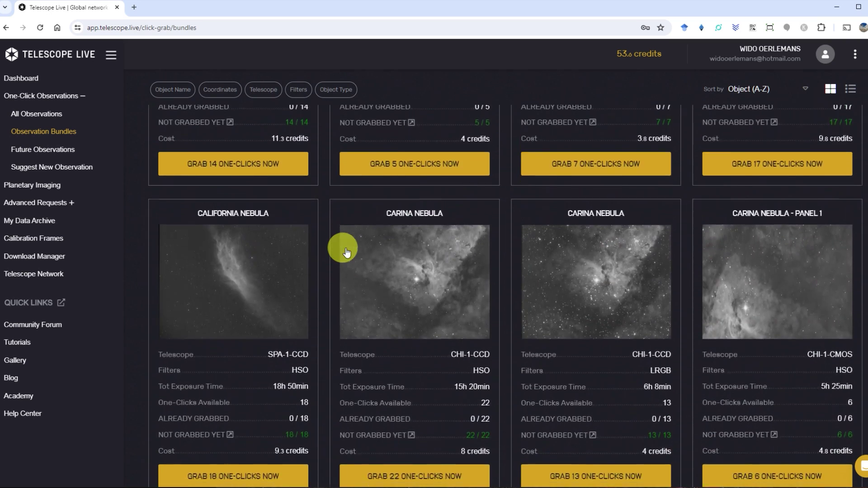
scroll(346, 251, down, 4)
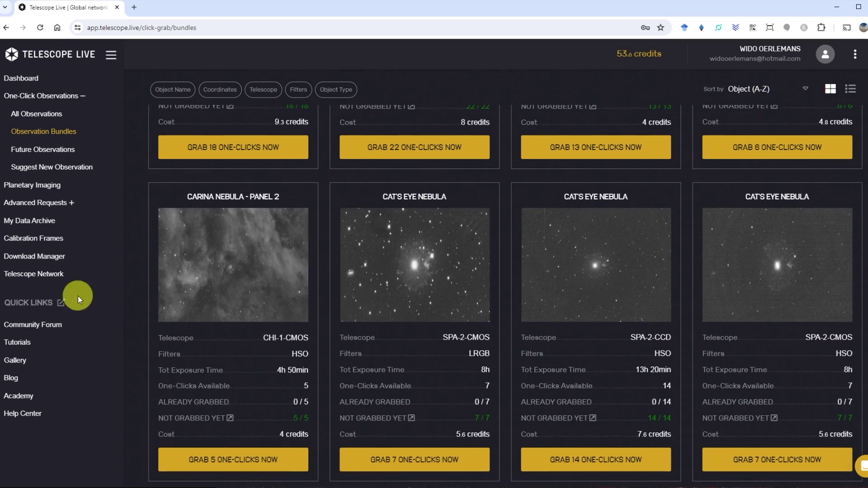
click(20, 343)
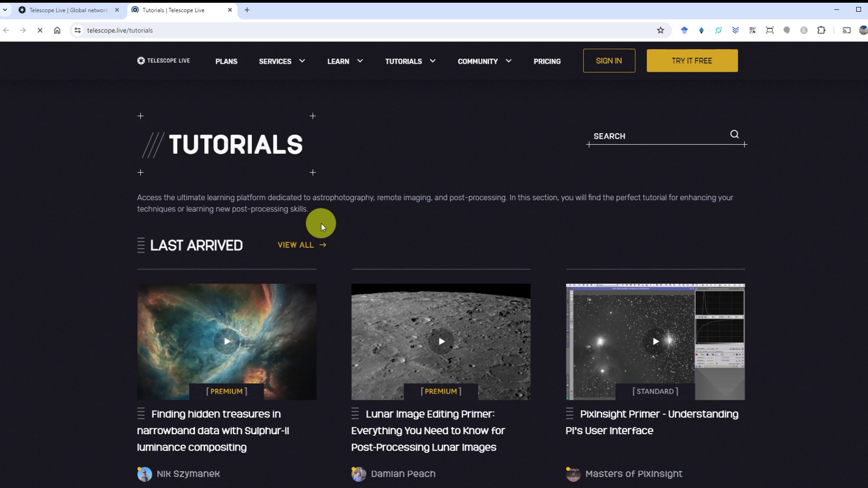
scroll(321, 225, down, 4)
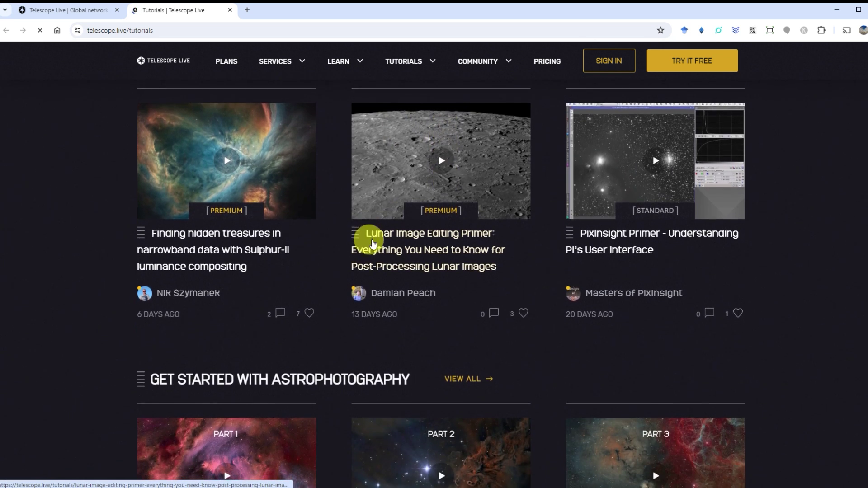
scroll(372, 244, down, 3)
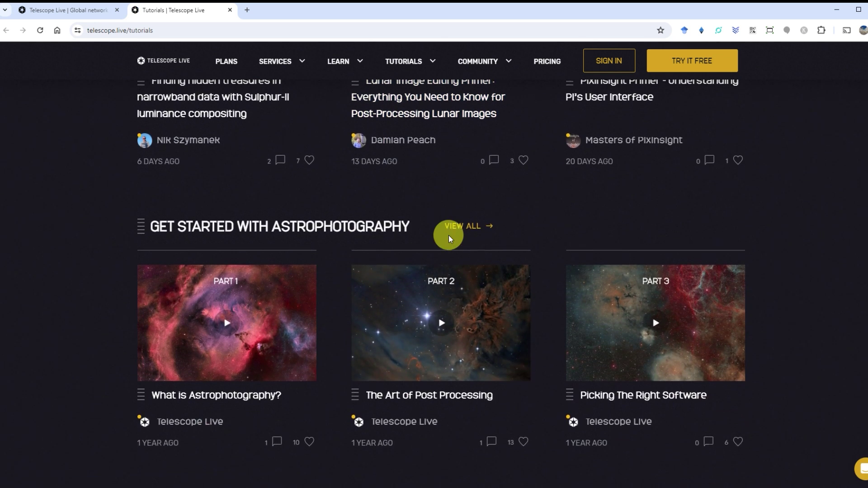
scroll(448, 235, down, 7)
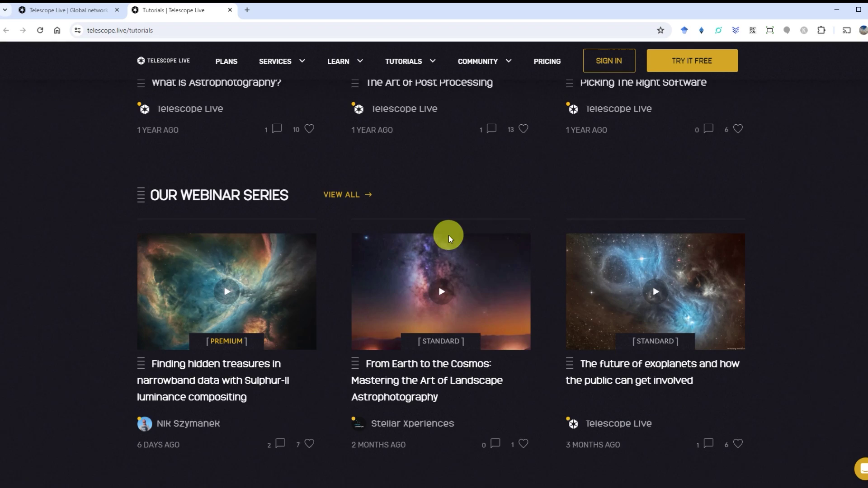
scroll(449, 235, down, 5)
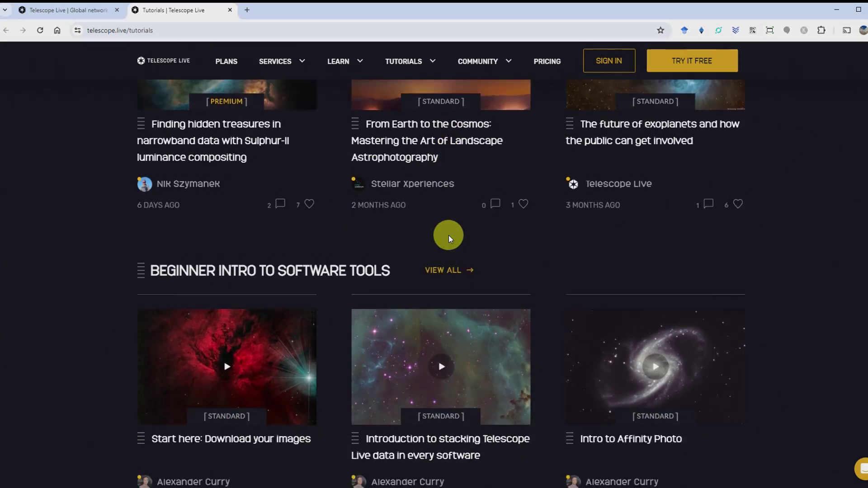
scroll(448, 235, down, 2)
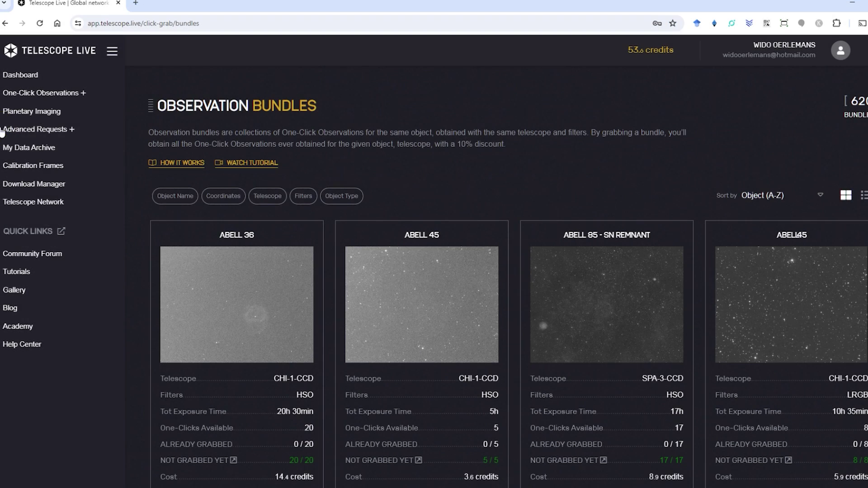
Step: Start a new Advanced Request for m101 and fetch its coordinates (RA 14 03 12.583, Dec +54 20 55.50)
click(33, 131)
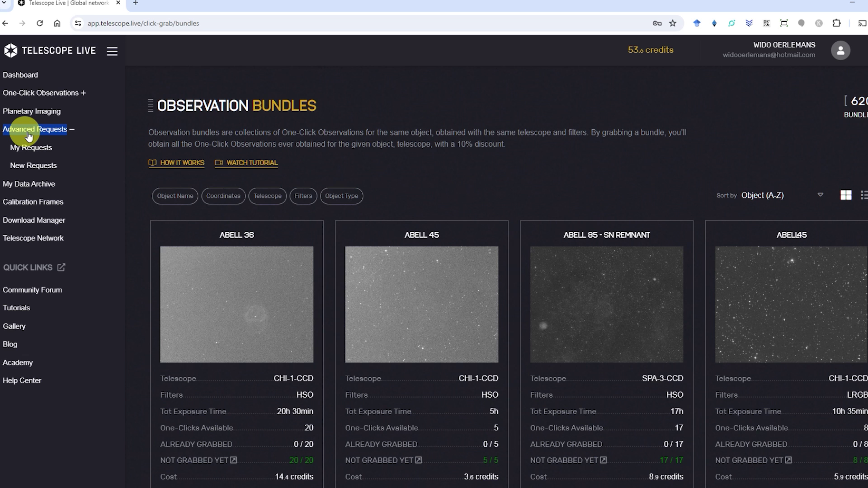
click(33, 168)
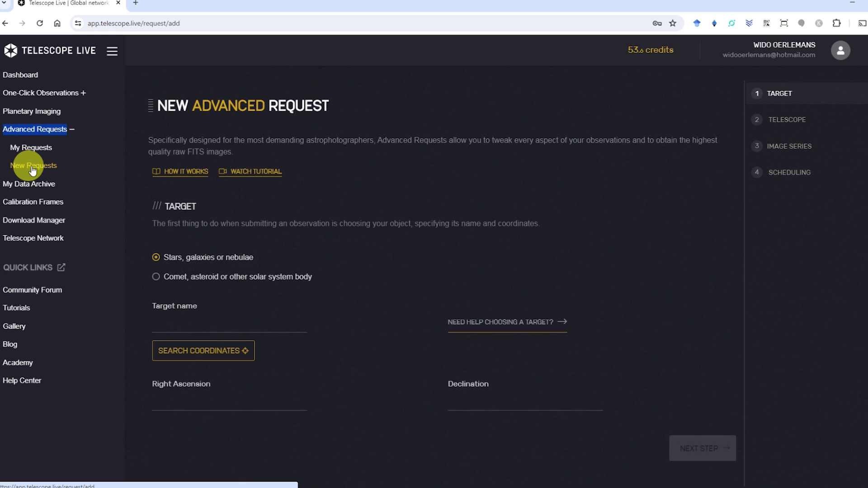
click(178, 84)
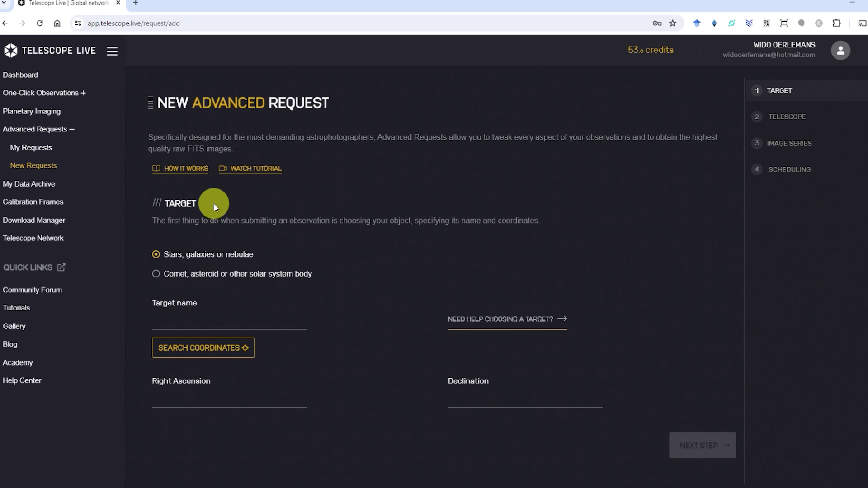
click(176, 311)
text(m101)
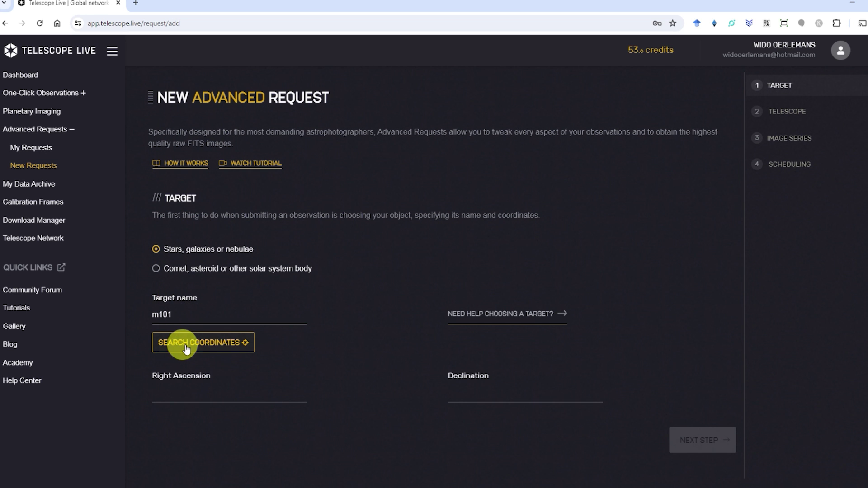
click(186, 349)
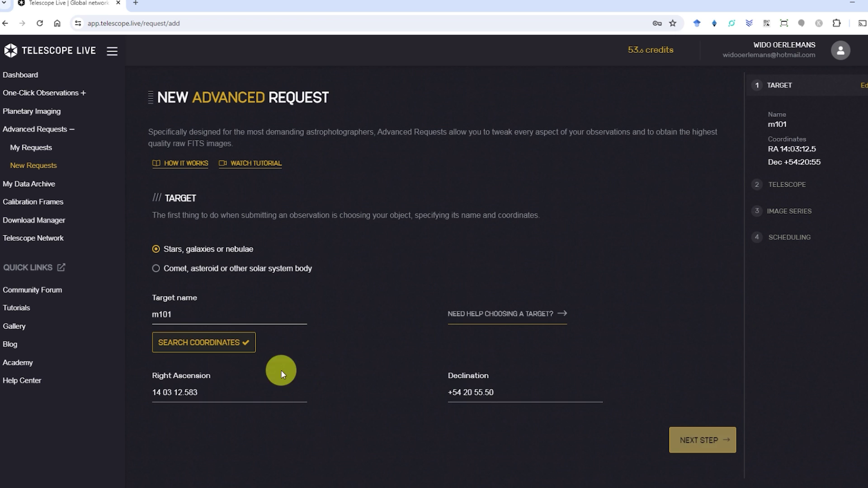
Step: Choose SPA-1-CMOS on the Telescope step, noting its 10 cm diameter and 321 arcmin² field of view
click(708, 440)
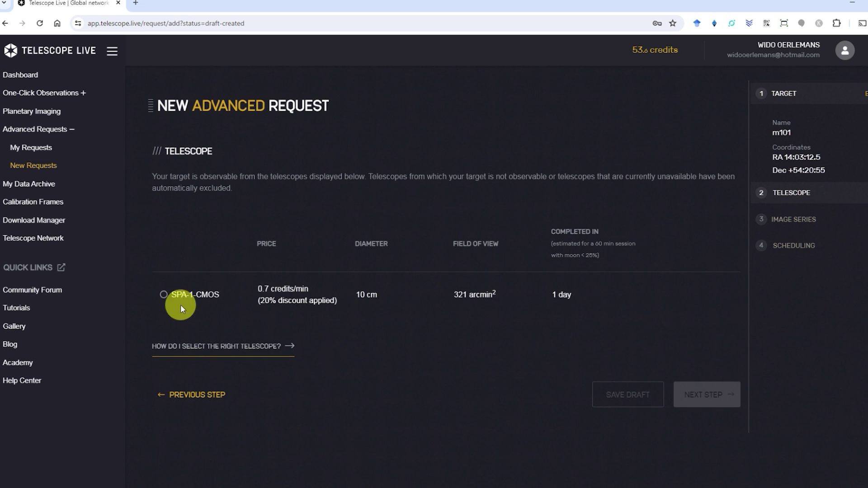
click(162, 293)
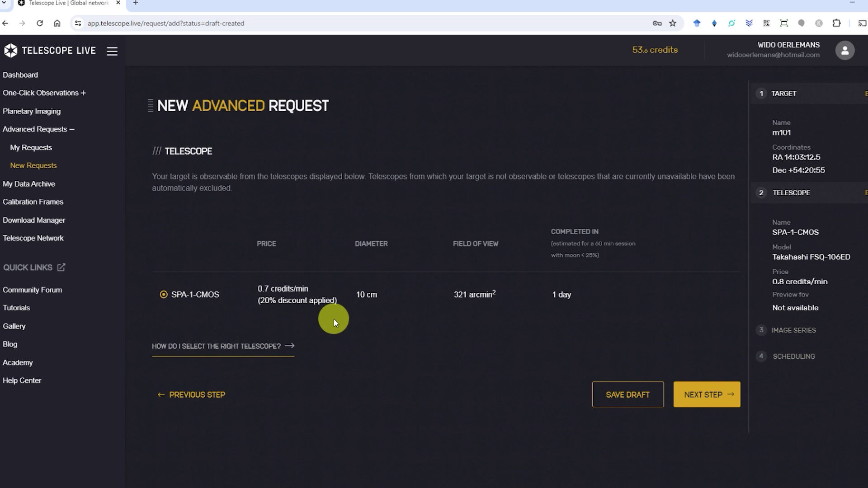
drag(354, 296, 364, 297)
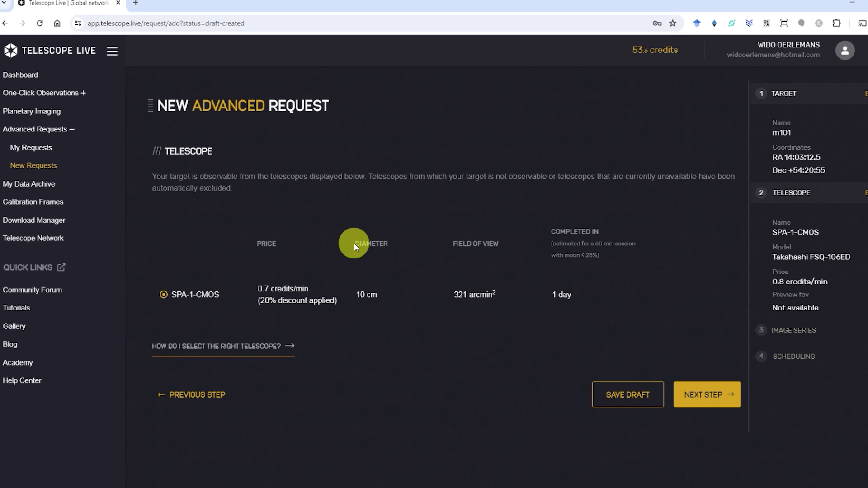
drag(451, 245, 502, 244)
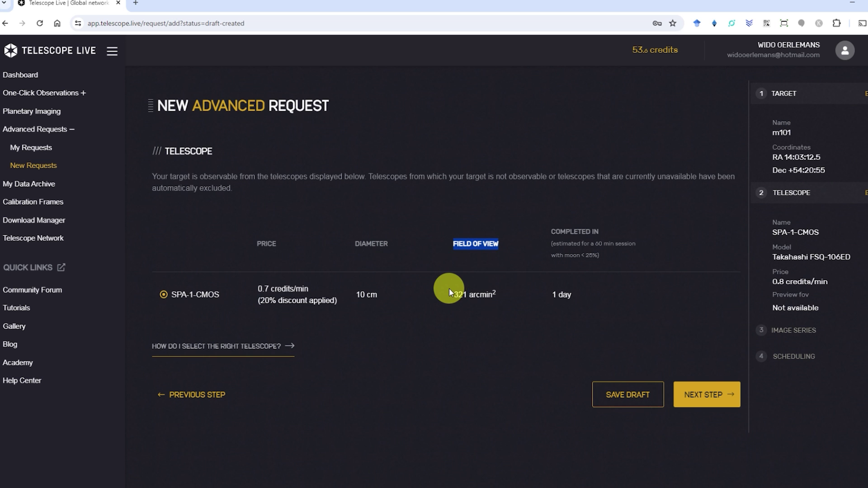
drag(450, 292, 500, 298)
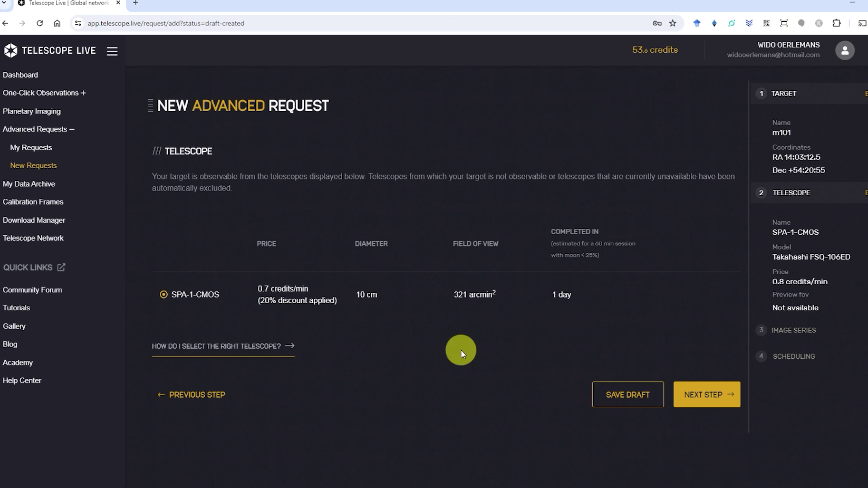
Step: Reach the image series step and try per-filter exposure options, keeping one shared setting for LRGB
click(713, 394)
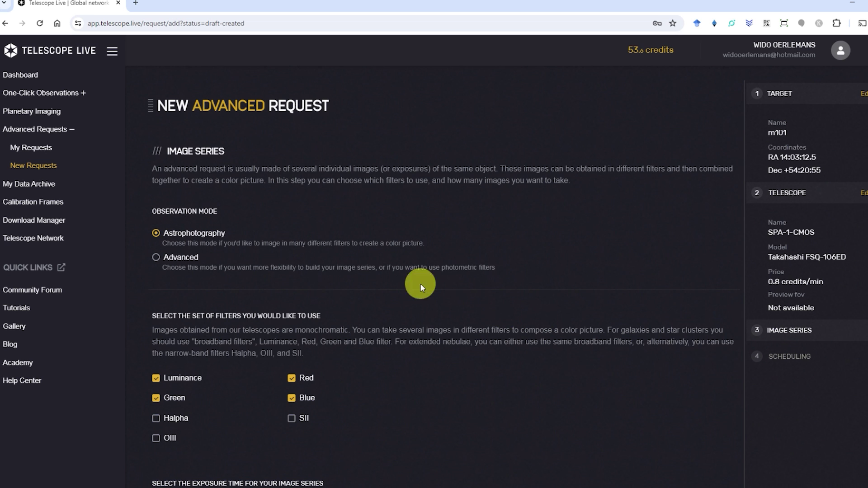
scroll(357, 258, down, 3)
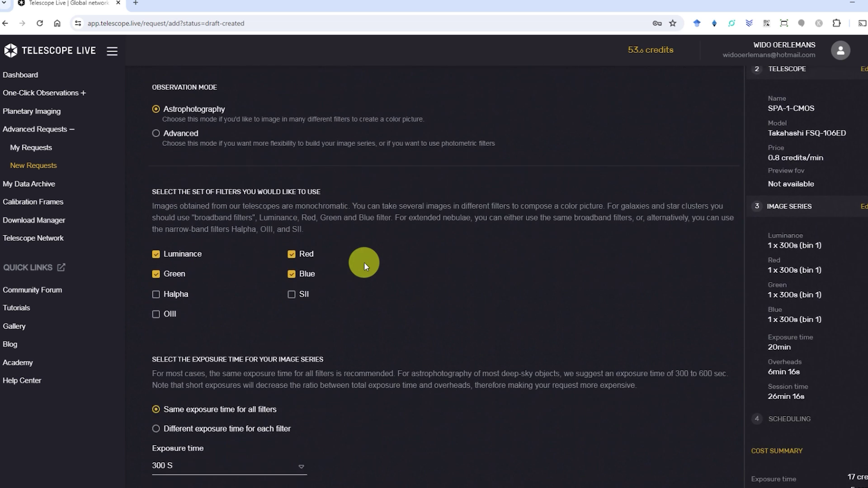
scroll(364, 262, down, 1)
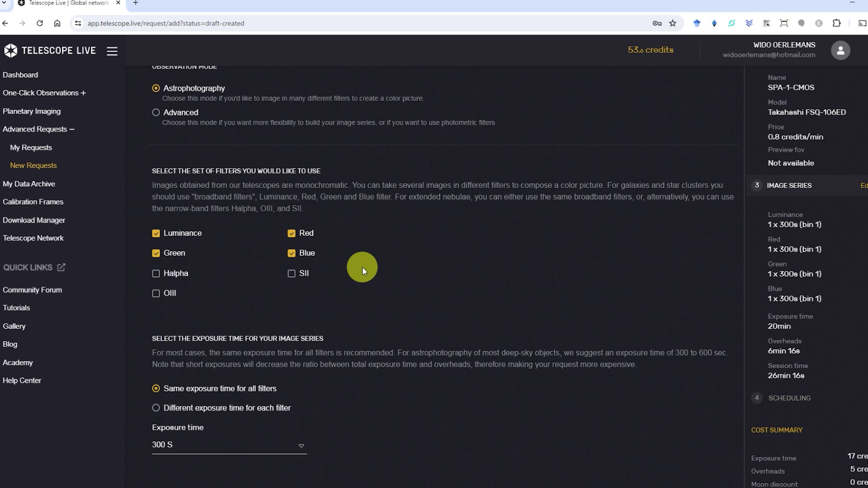
scroll(361, 272, down, 4)
scroll(359, 273, down, 1)
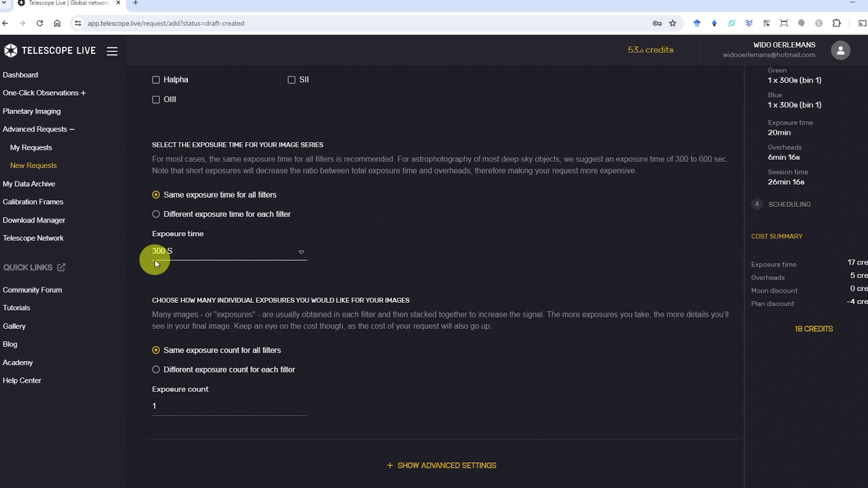
click(156, 217)
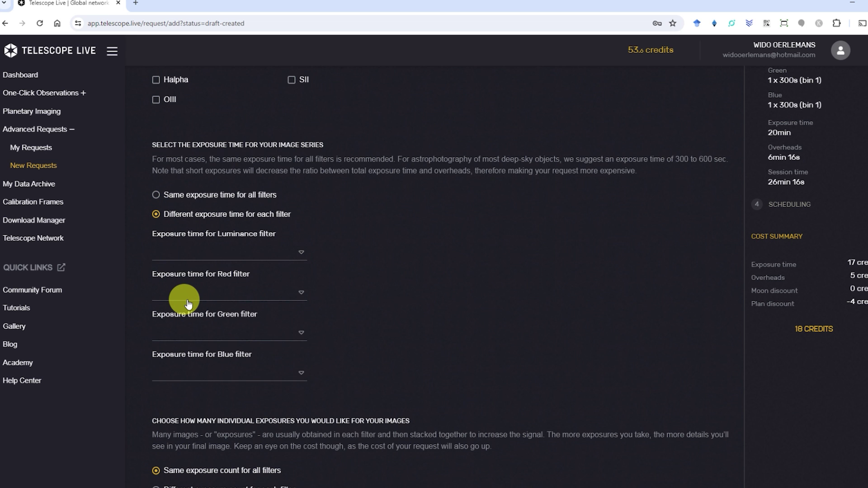
click(155, 195)
scroll(155, 253, down, 2)
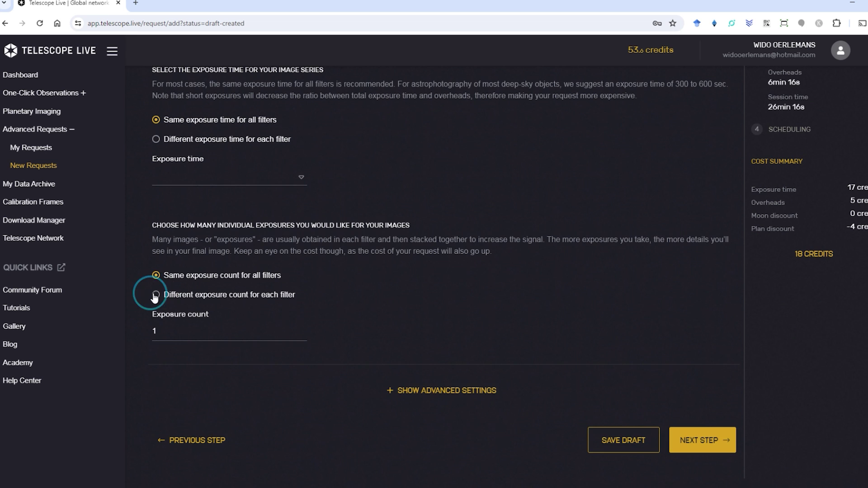
click(155, 294)
click(153, 276)
scroll(188, 297, up, 2)
Step: Set the LRGB series to 300 S exposures, 10 per filter, and continue to scheduling
click(189, 278)
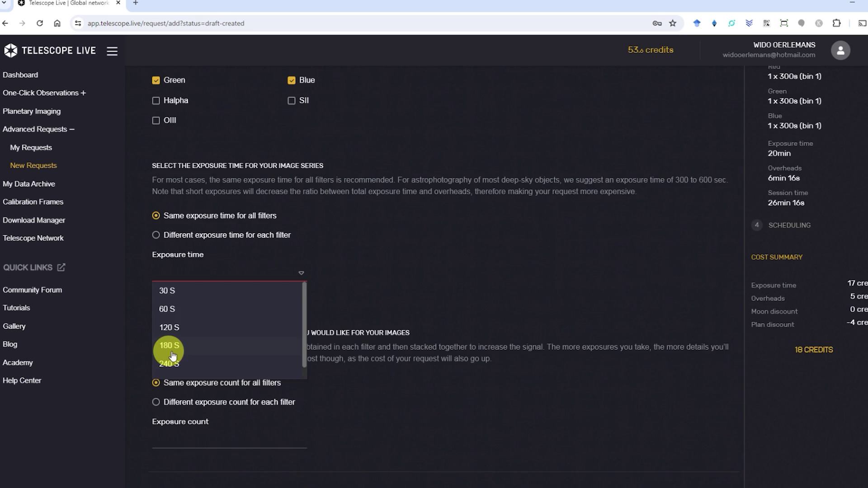
click(168, 345)
scroll(271, 370, down, 1)
click(161, 370)
text(10)
scroll(697, 366, down, 1)
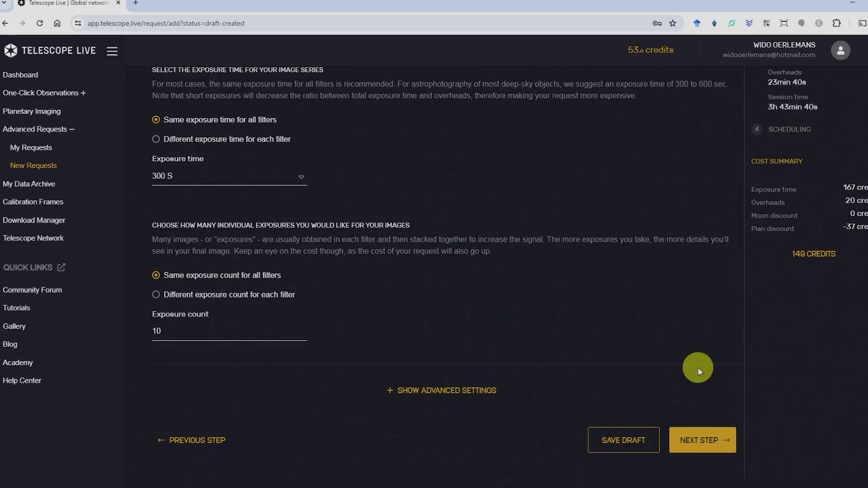
click(700, 439)
Step: Look over the automated scheduling option, then switch the request to custom scheduling
click(520, 176)
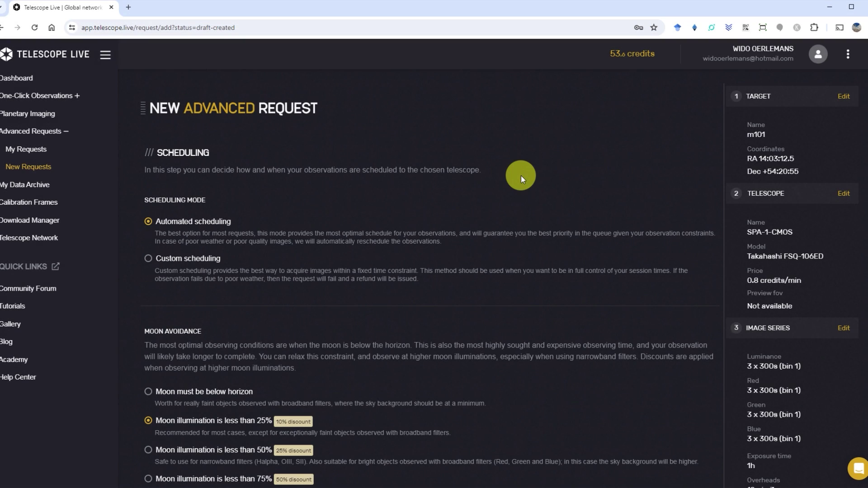
click(157, 222)
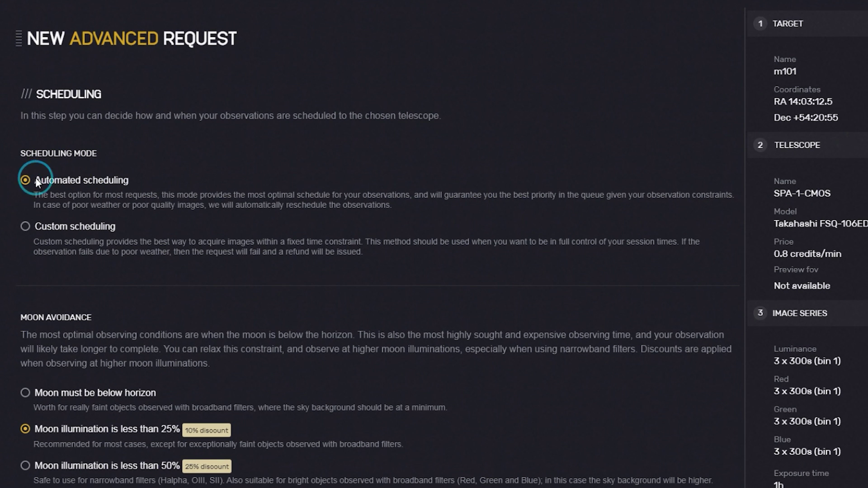
drag(35, 181, 164, 179)
click(38, 228)
click(129, 227)
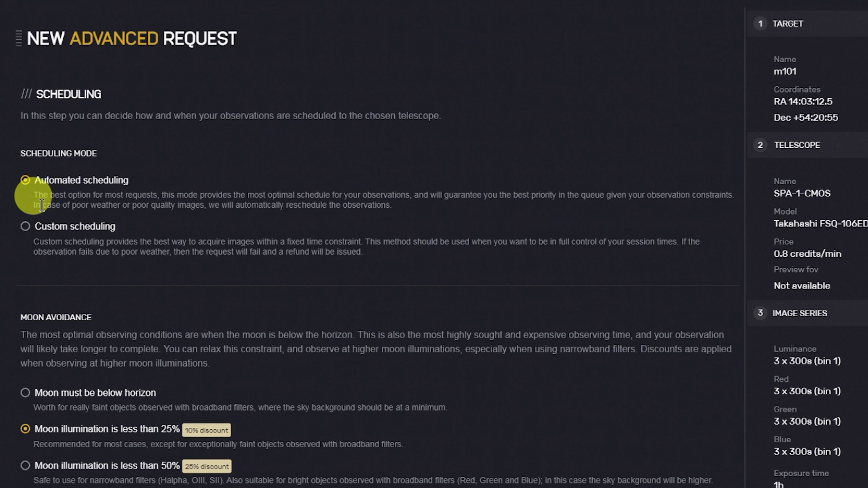
click(25, 230)
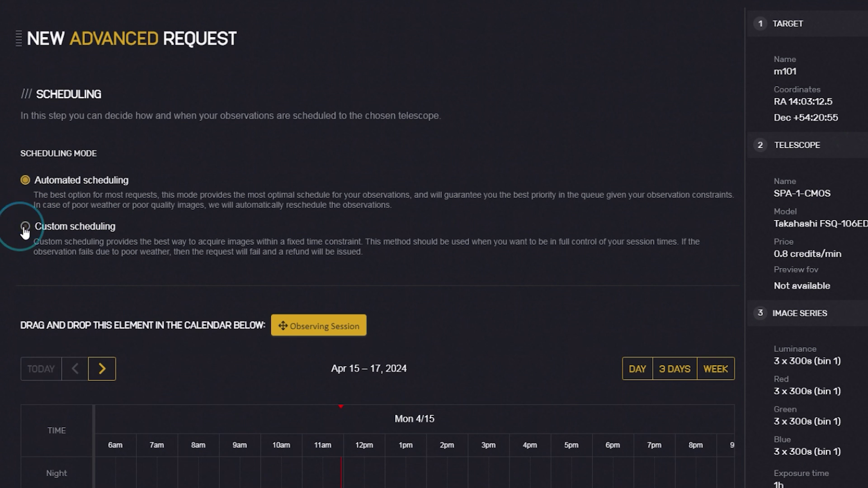
Step: Place an observing session in the week calendar on 16 April 2024, 20:45–21:57
scroll(587, 312, down, 2)
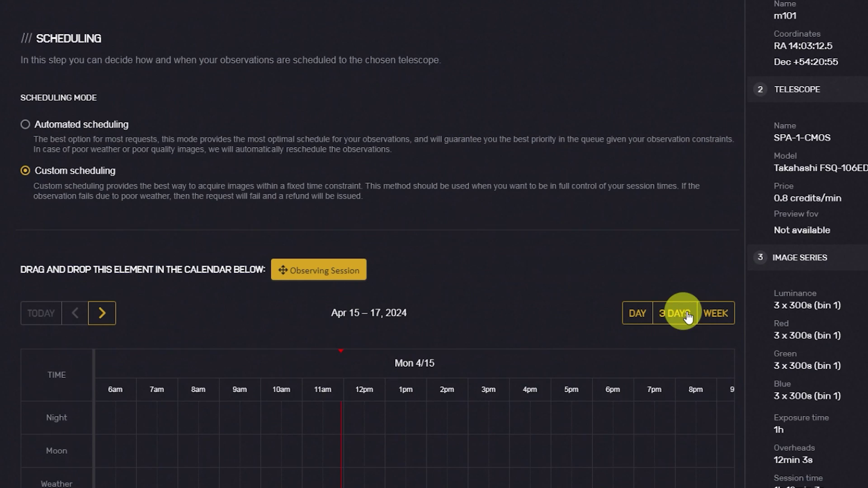
click(674, 312)
scroll(431, 316, down, 2)
scroll(431, 315, down, 3)
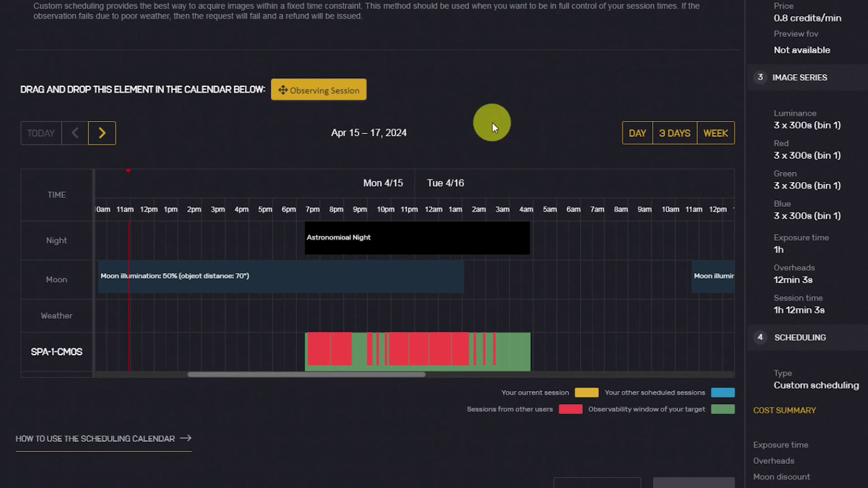
click(715, 133)
drag(320, 105, 487, 351)
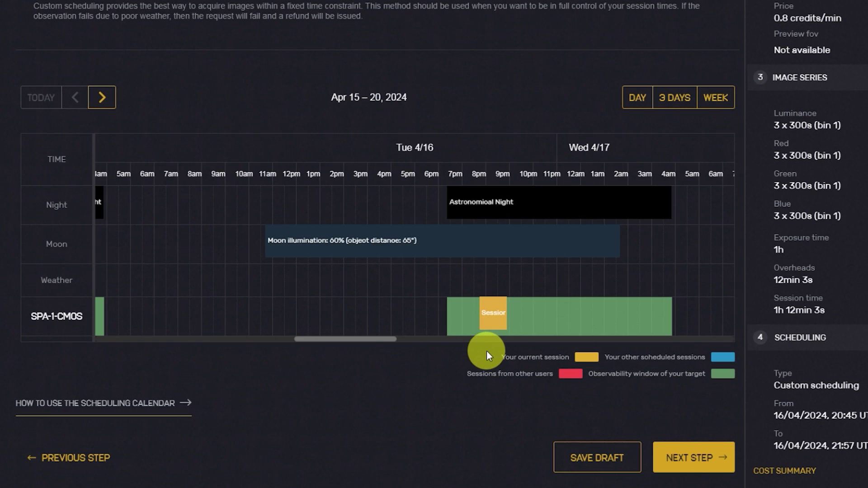
scroll(479, 334, up, 4)
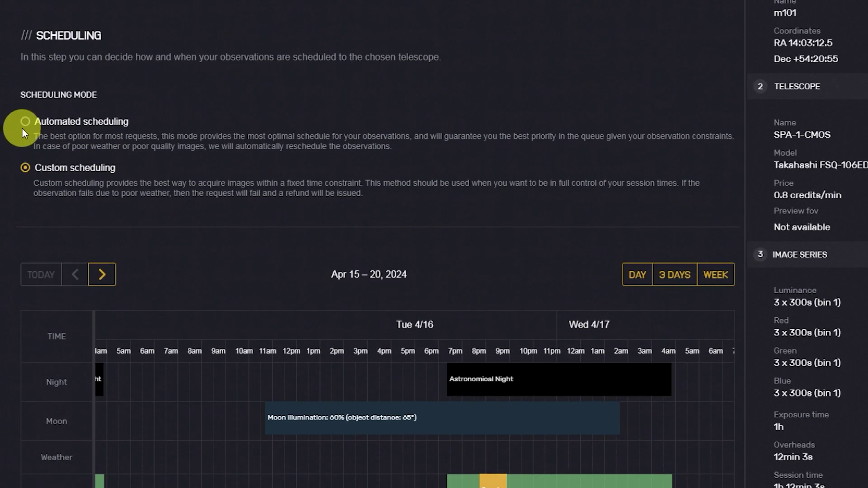
Step: Switch the m101 request back to automated scheduling
click(25, 122)
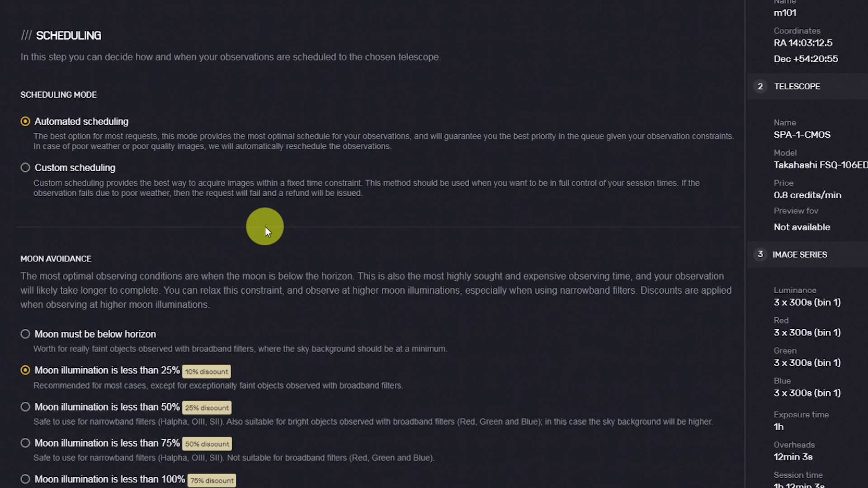
scroll(265, 226, down, 5)
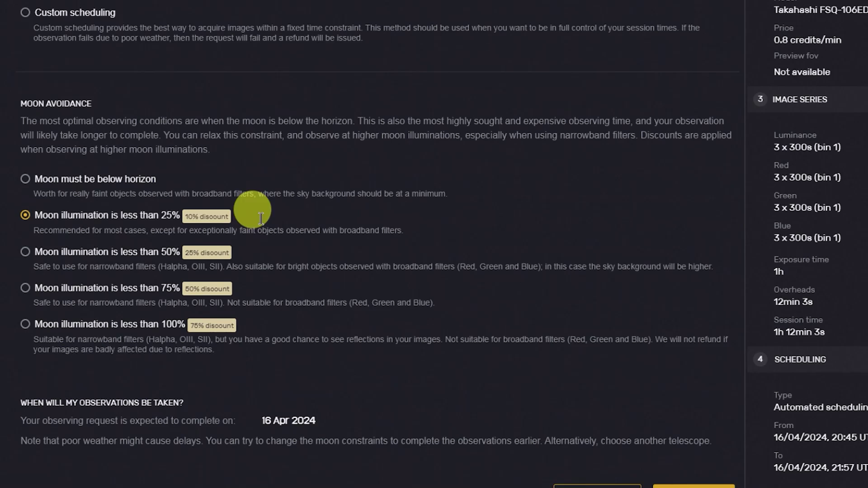
scroll(20, 38, down, 1)
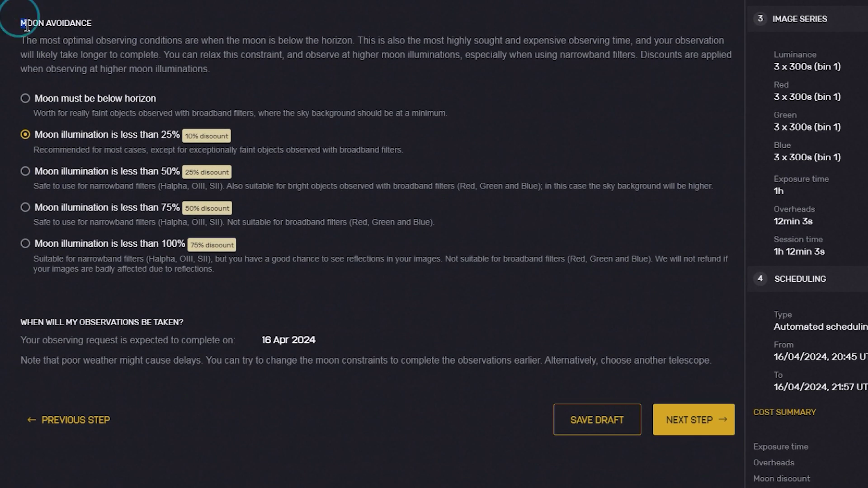
drag(20, 23, 108, 30)
click(119, 54)
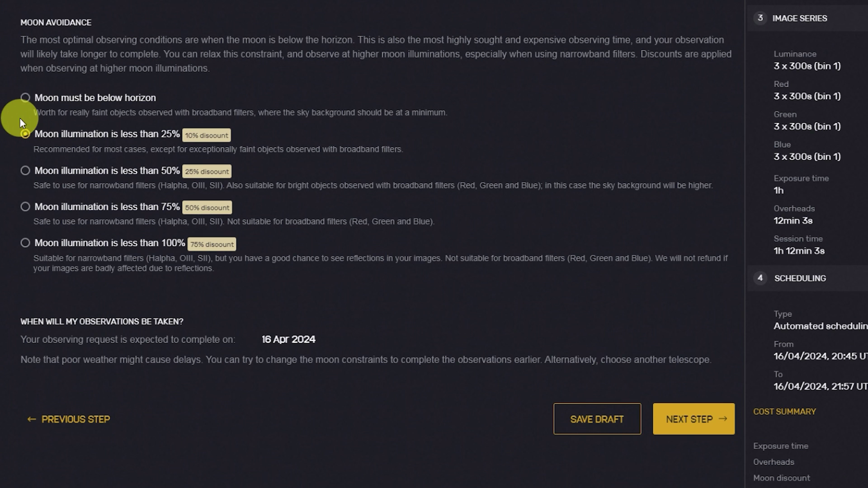
Step: Compare the Moon Avoidance options: below horizon and illumination under 25%, 50%, 75% and 100%
click(32, 97)
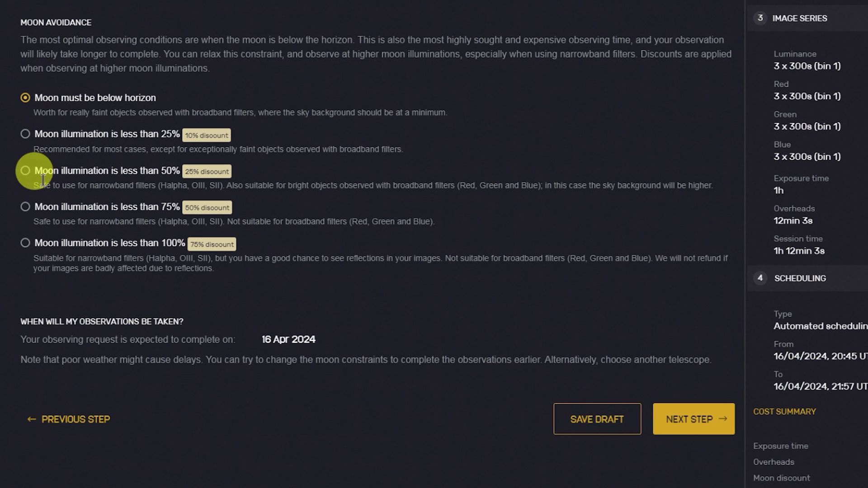
click(25, 135)
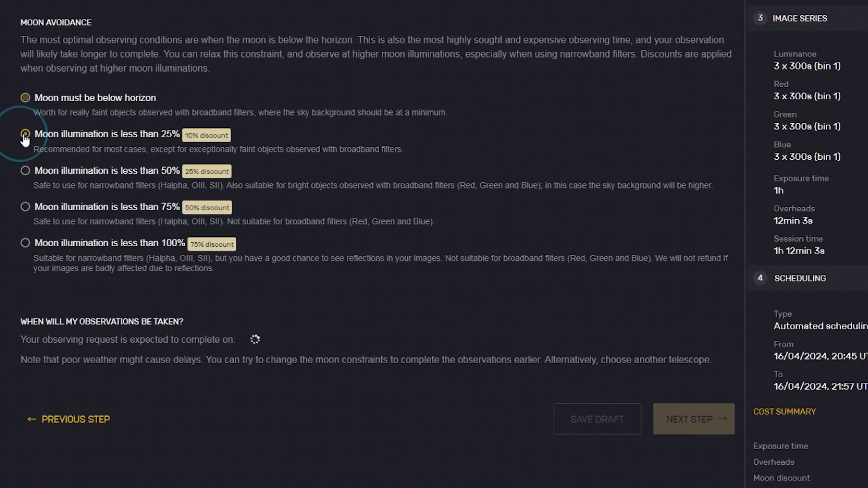
drag(160, 134, 180, 135)
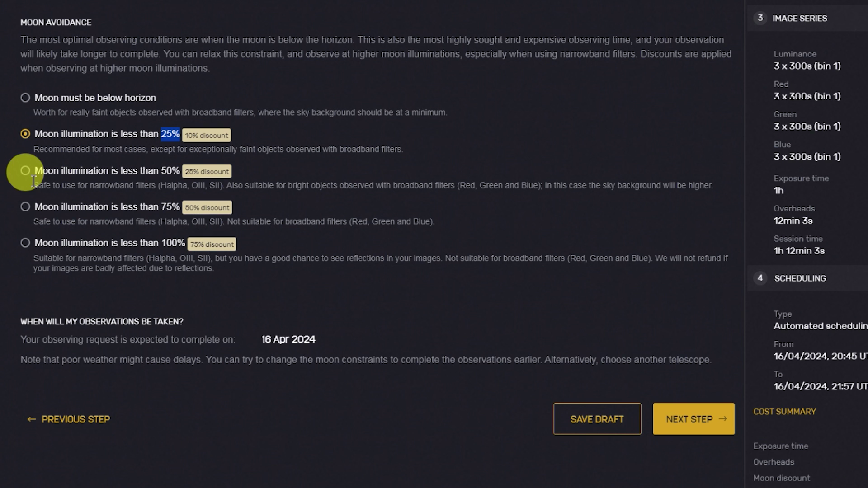
click(21, 171)
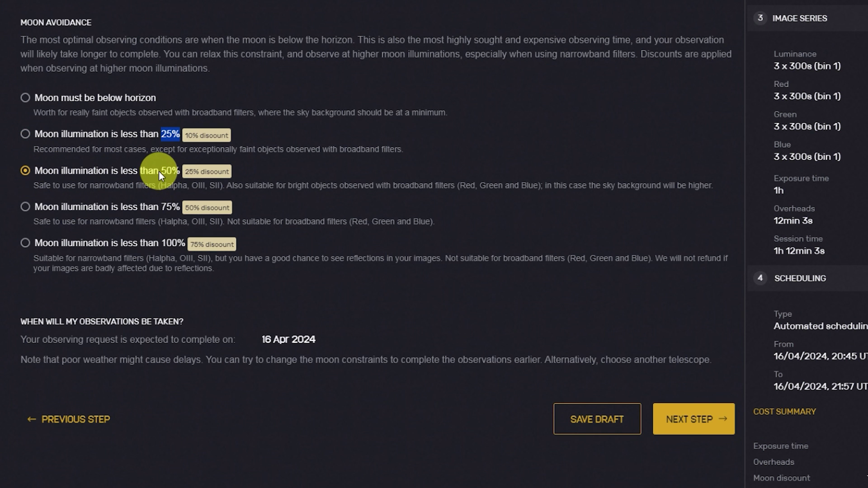
click(24, 207)
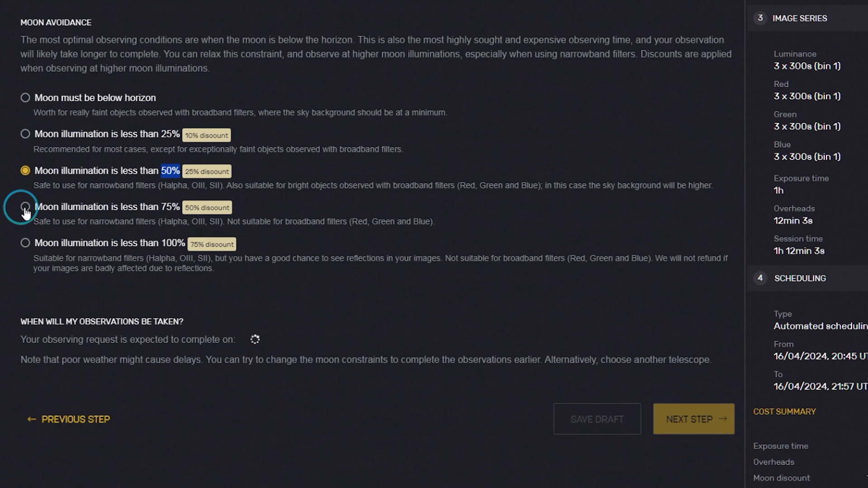
click(81, 250)
click(25, 244)
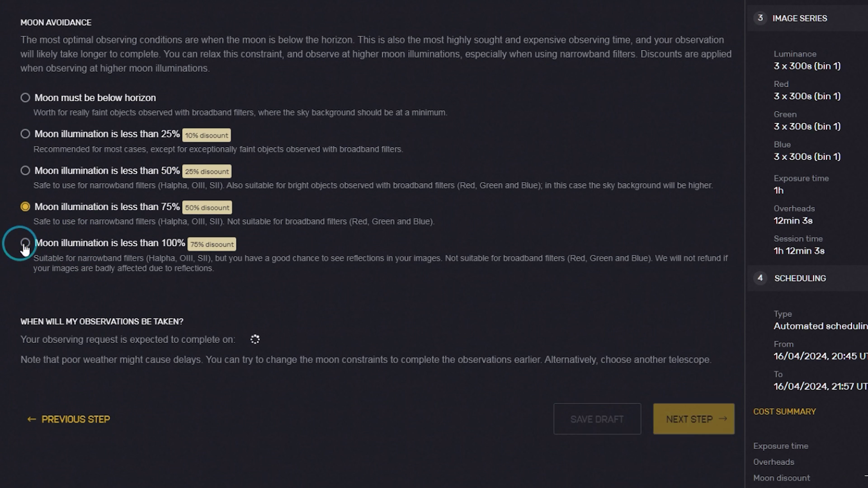
double_click(182, 244)
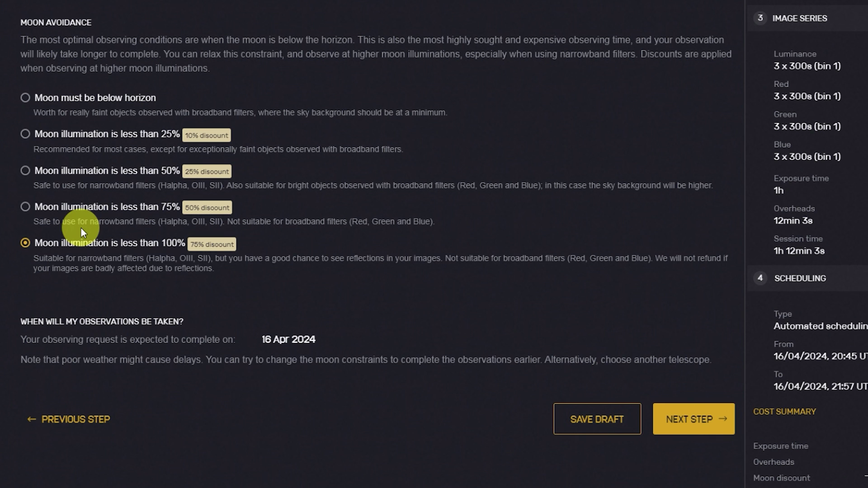
Step: Settle the moon limit on illumination under 75%, lowering the cost to 24 credits
click(25, 98)
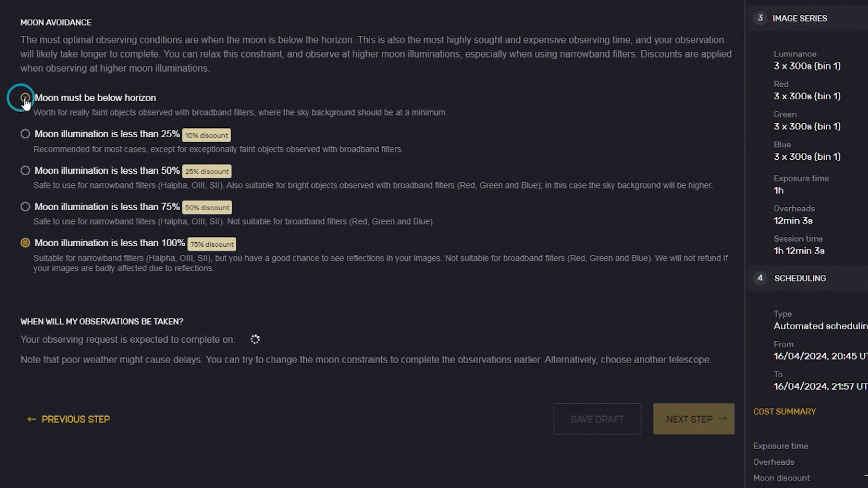
click(24, 135)
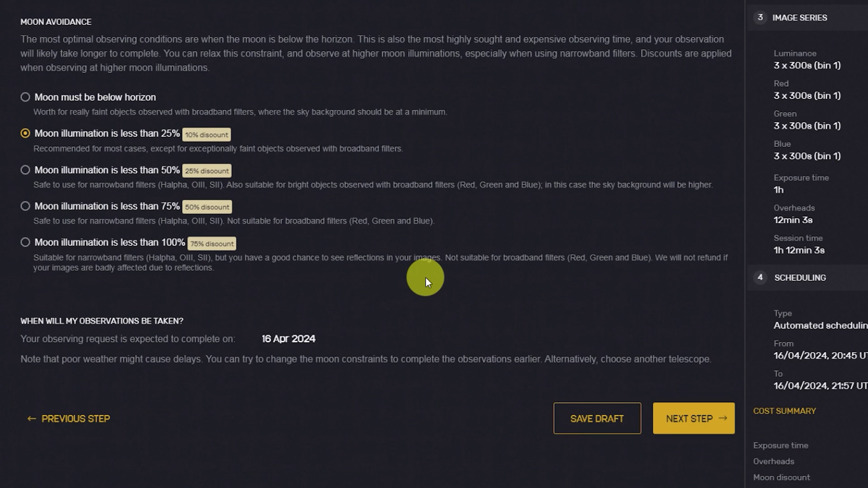
scroll(425, 277, down, 1)
click(24, 161)
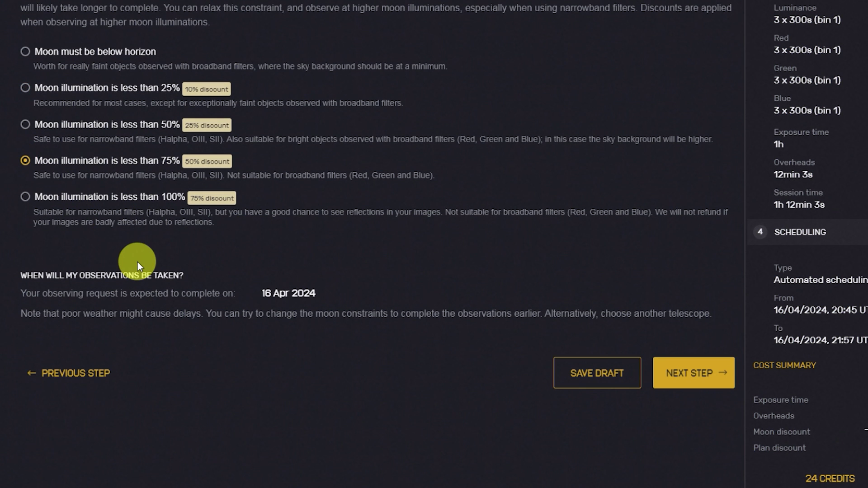
Step: Restore the under-25% moon limit and review the session times and 44-credit total
click(25, 88)
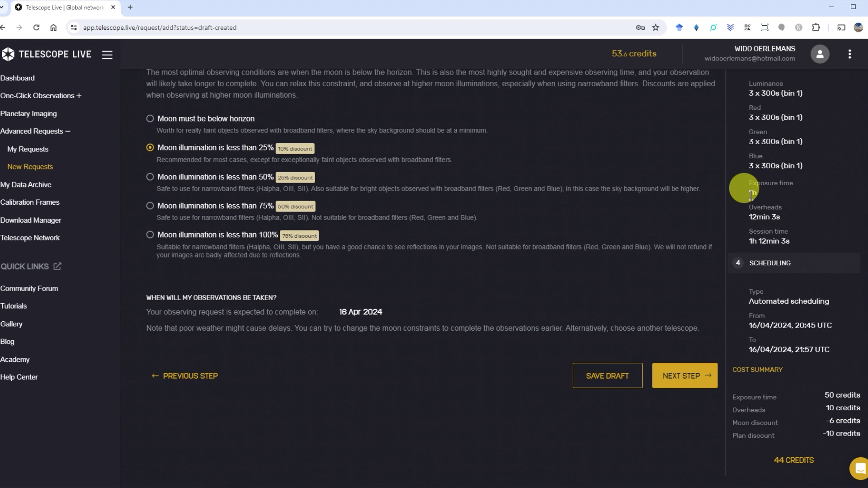
drag(746, 191, 787, 235)
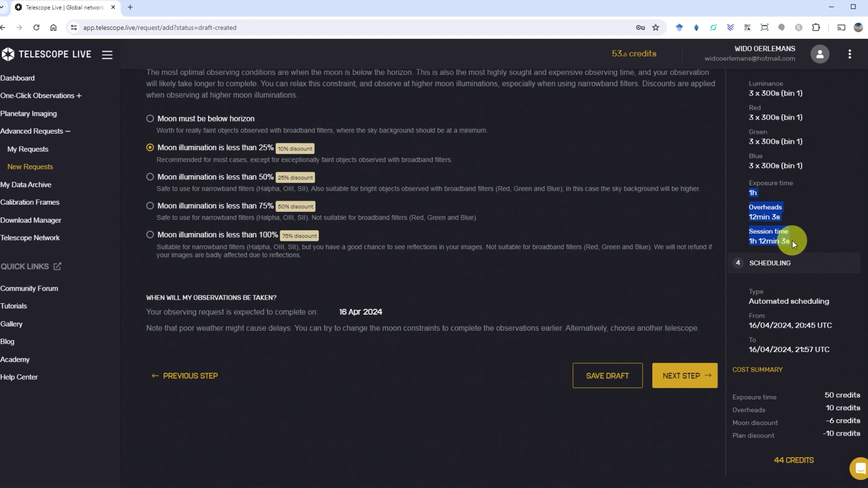
click(786, 252)
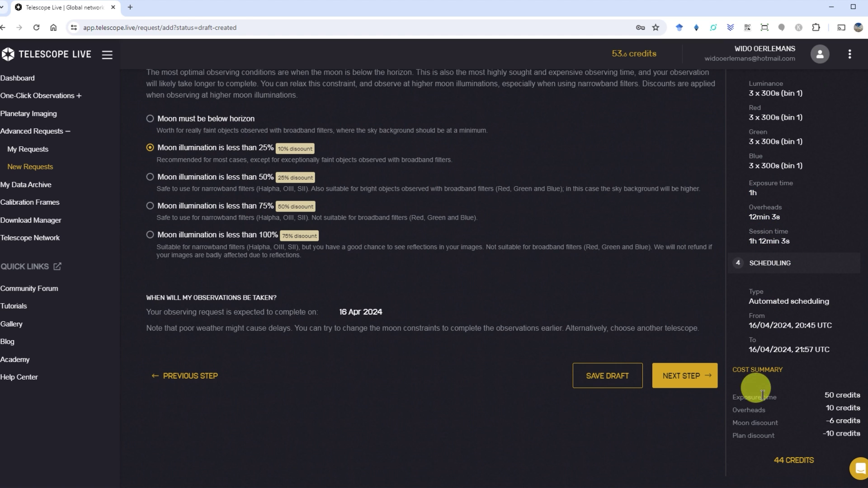
click(788, 459)
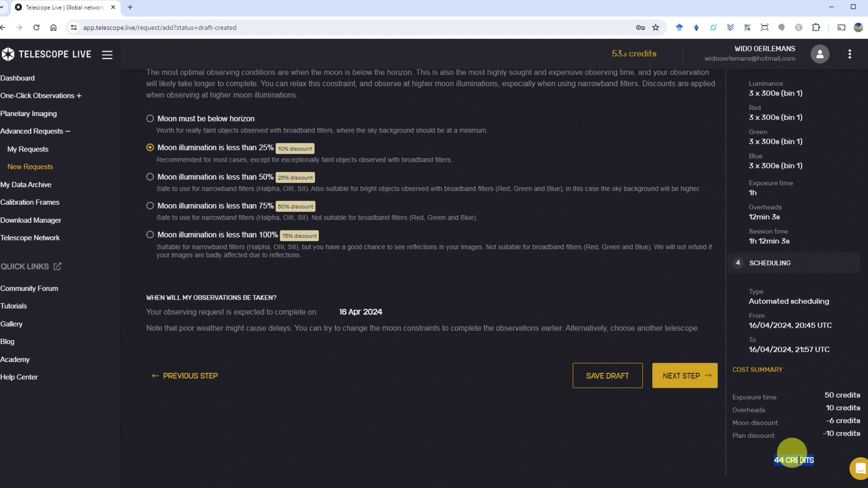
Step: Advance the request, then view the IC Astronomy Observatory and Heaven's Mirror Observatory showcases
click(685, 376)
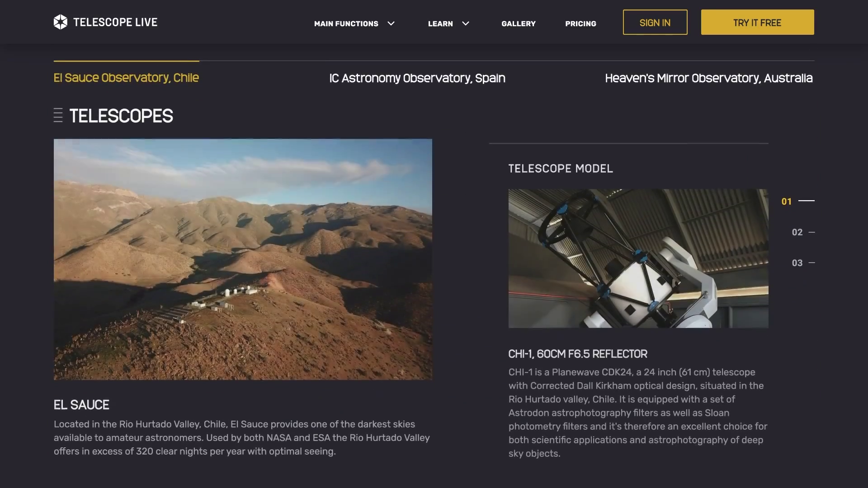
click(407, 77)
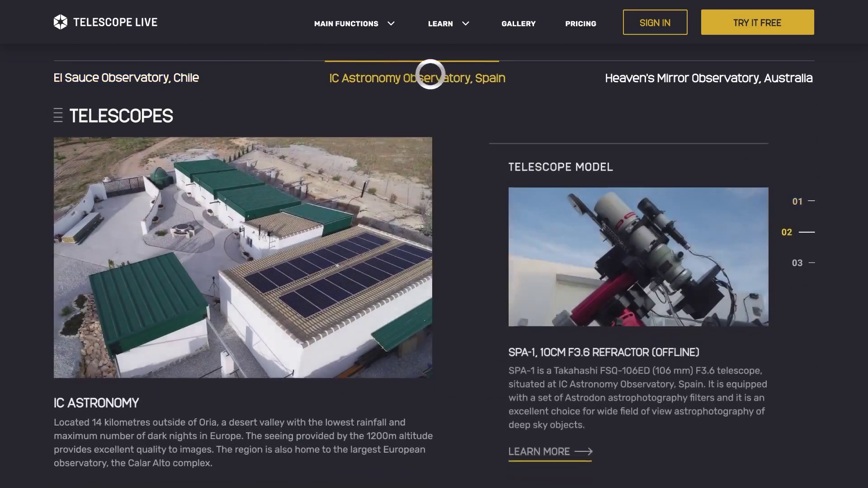
click(610, 79)
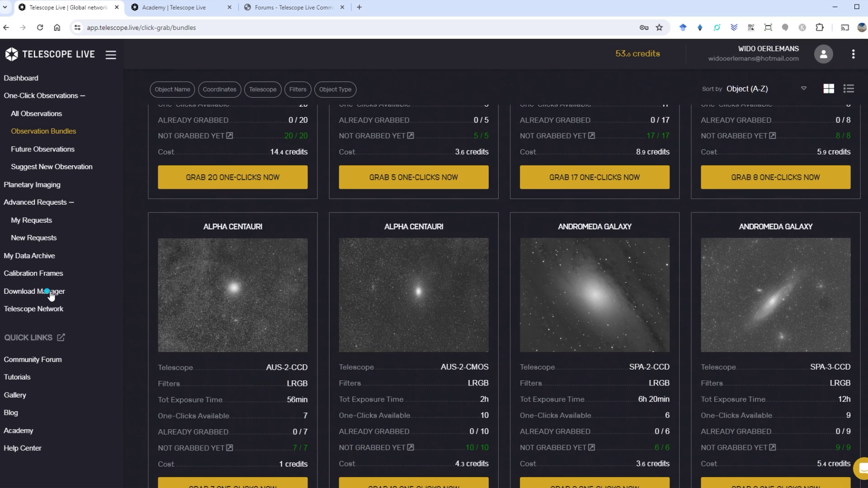
Step: Open the Download Manager, then scroll through Academy articles on open clusters and star-forming regions
click(63, 292)
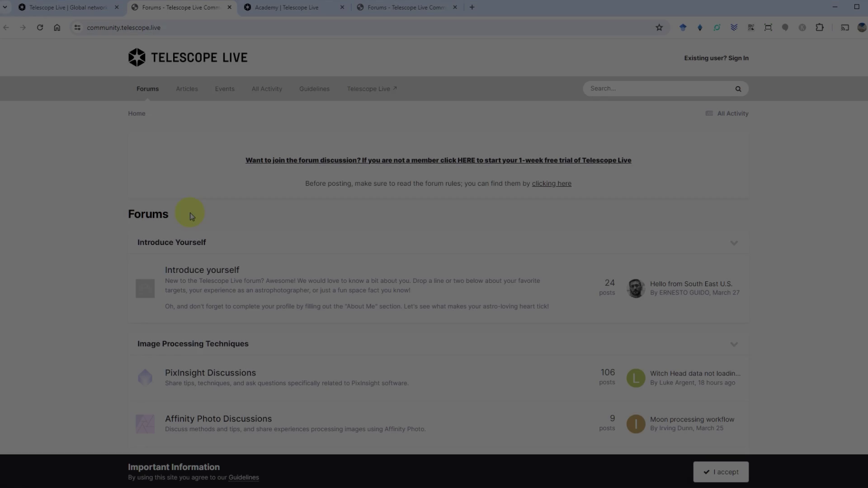
scroll(262, 221, down, 6)
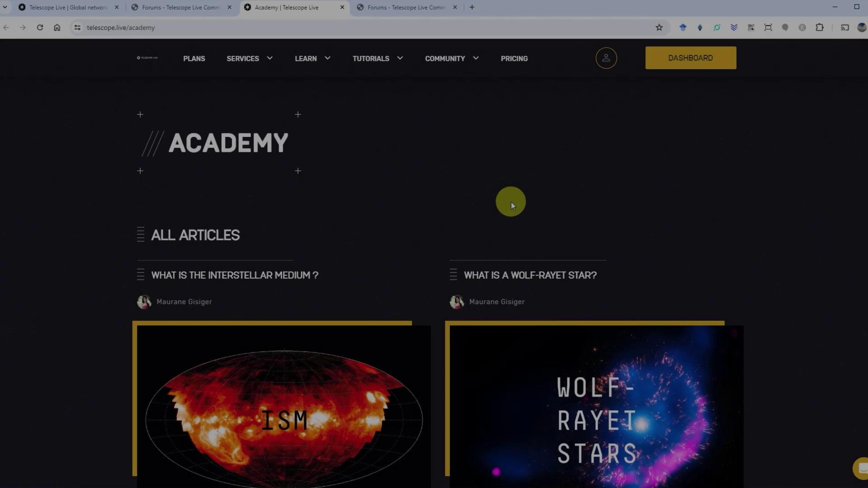
scroll(510, 203, down, 2)
scroll(474, 198, down, 1)
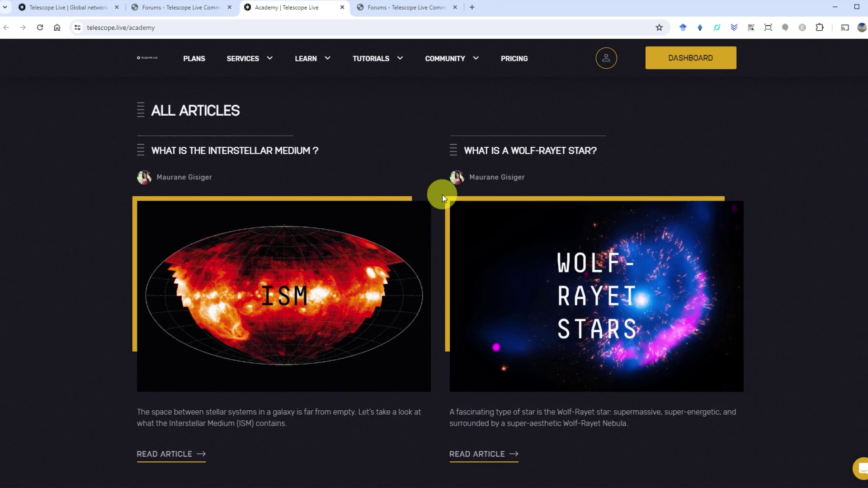
scroll(414, 181, down, 7)
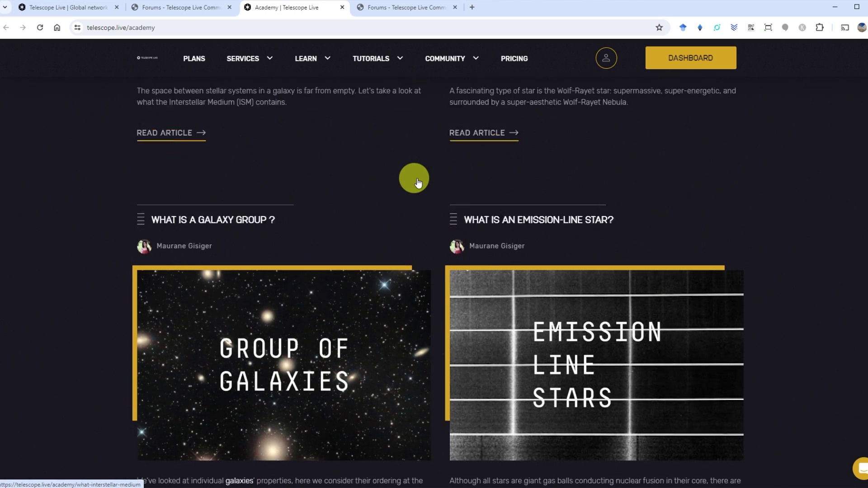
scroll(418, 182, down, 8)
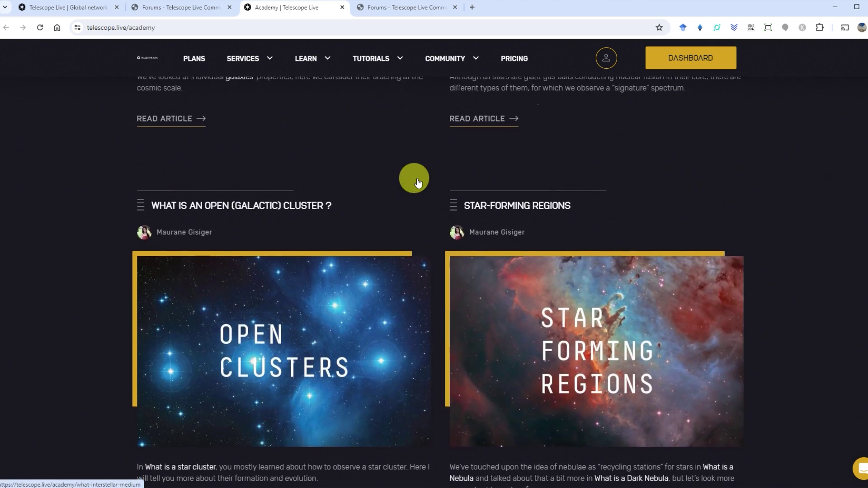